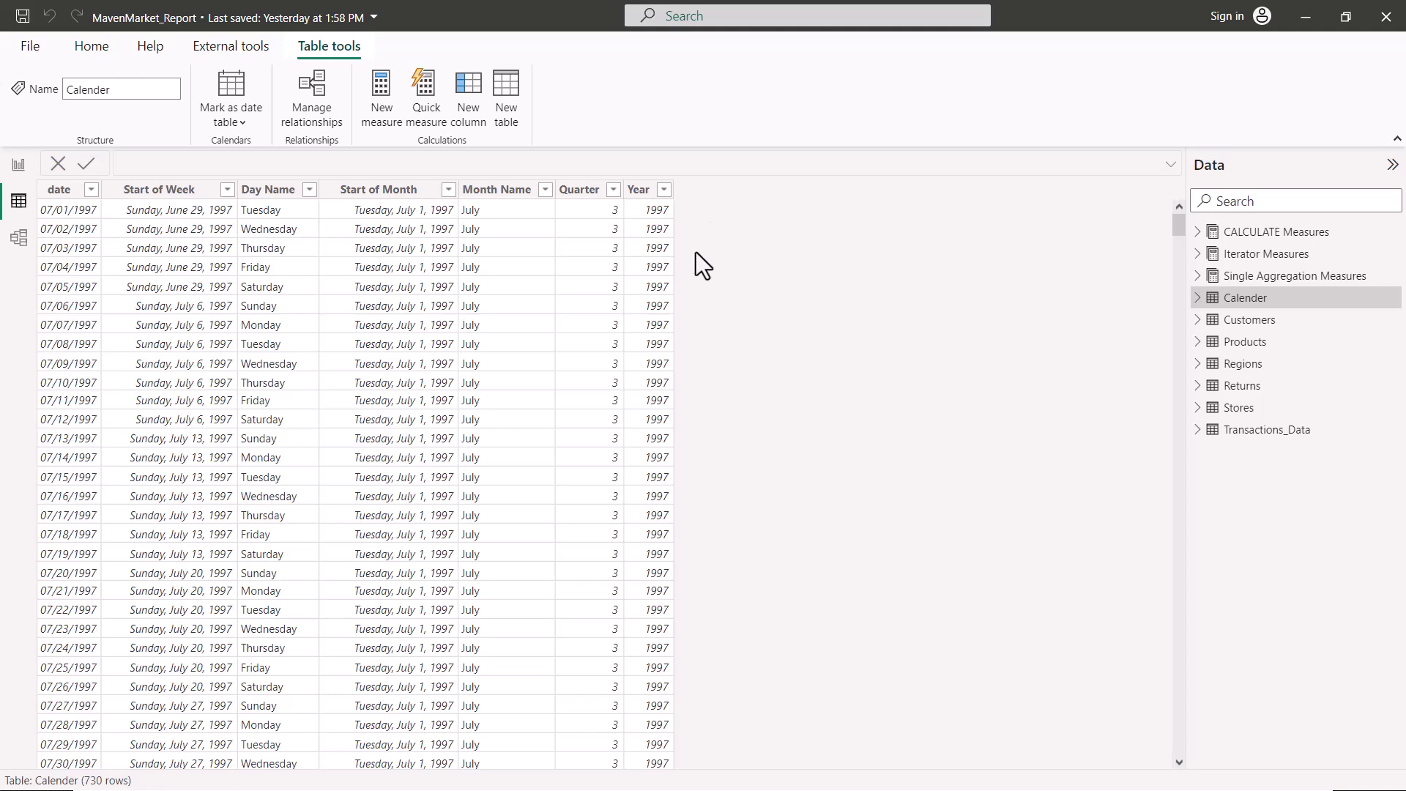
key("End")
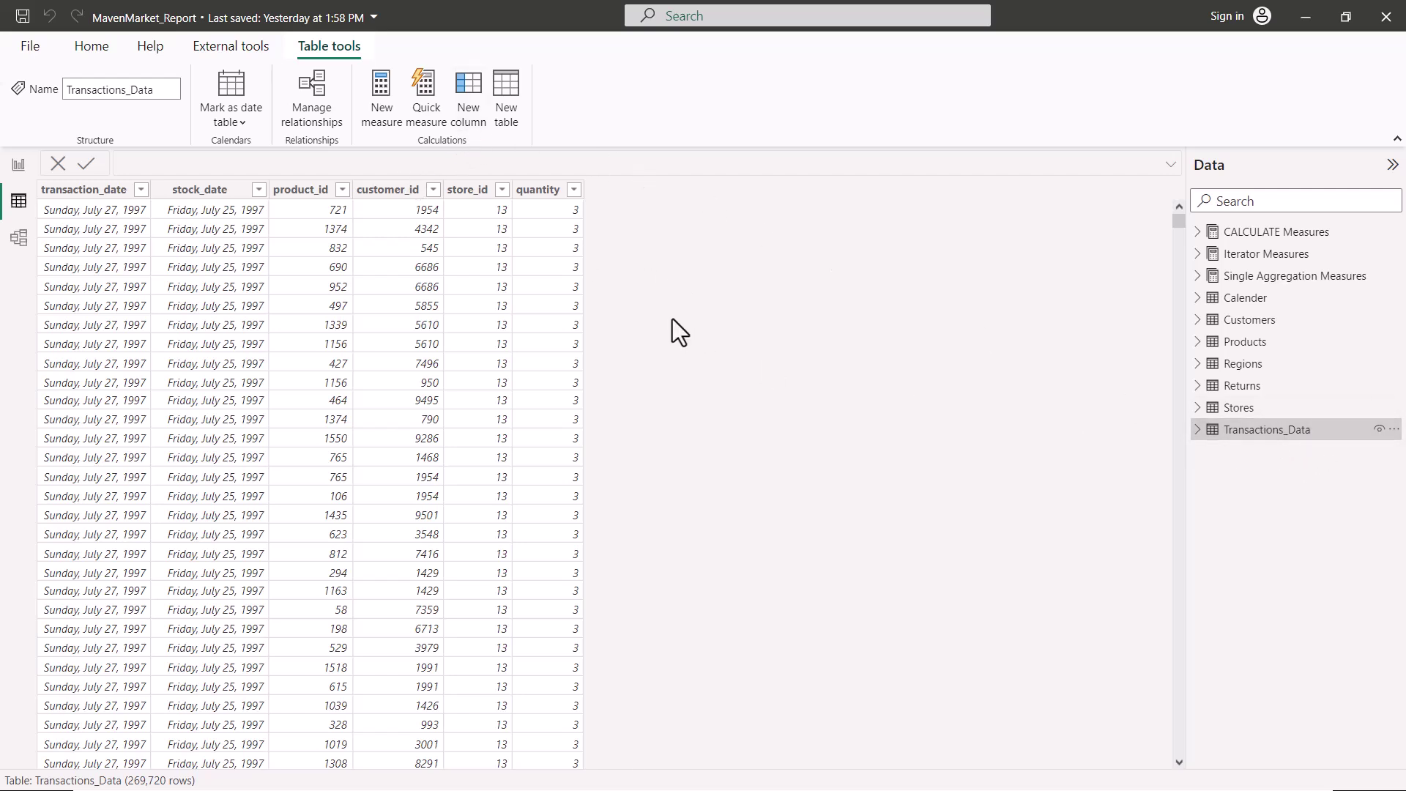
left_click(539, 193)
left_click_drag(509, 170, 592, 240)
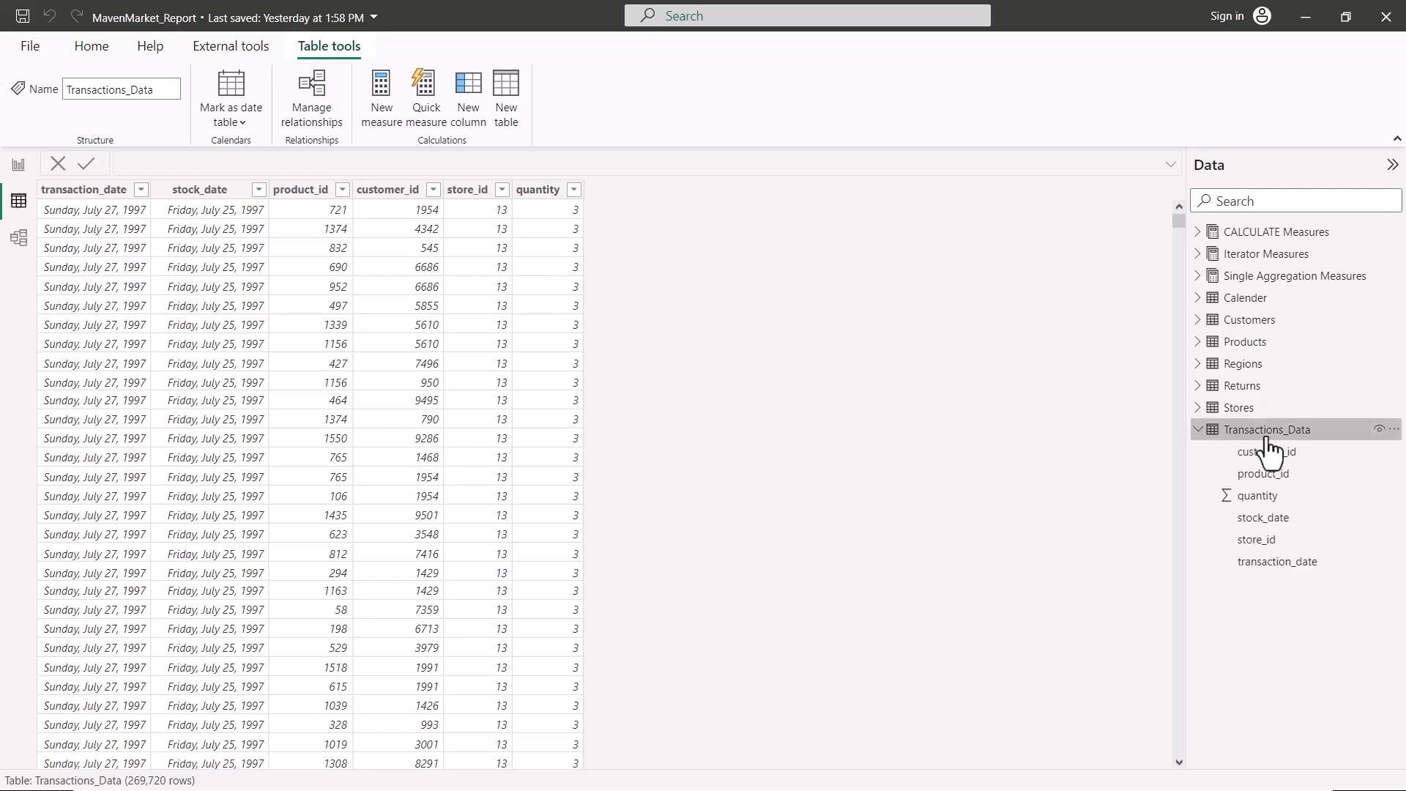
- Add a calculated column to the Transactions_Data table with the formula Quantity 10x = Transactions_Data[quantity] * 10
mouse_move(1253, 444)
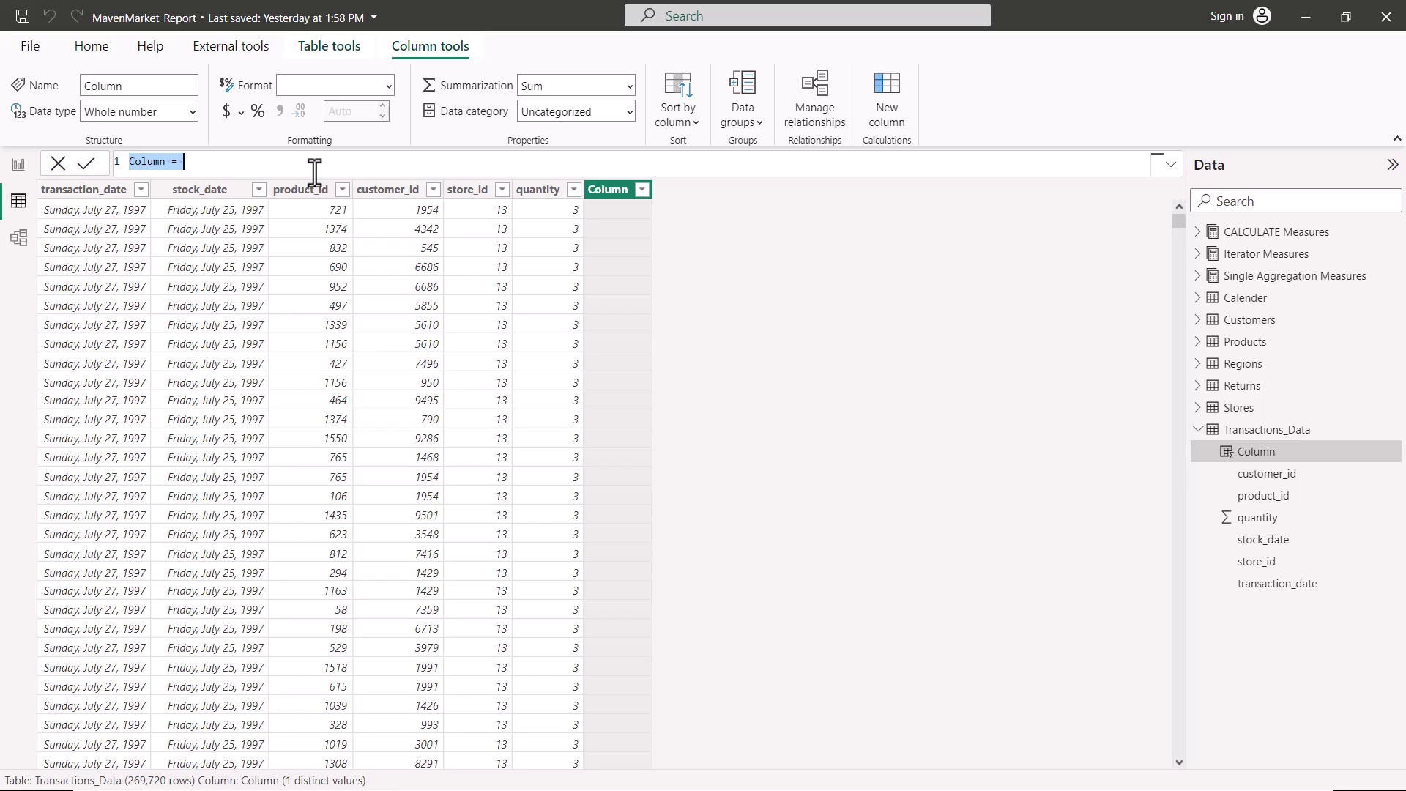
type("Quantity 10x = ")
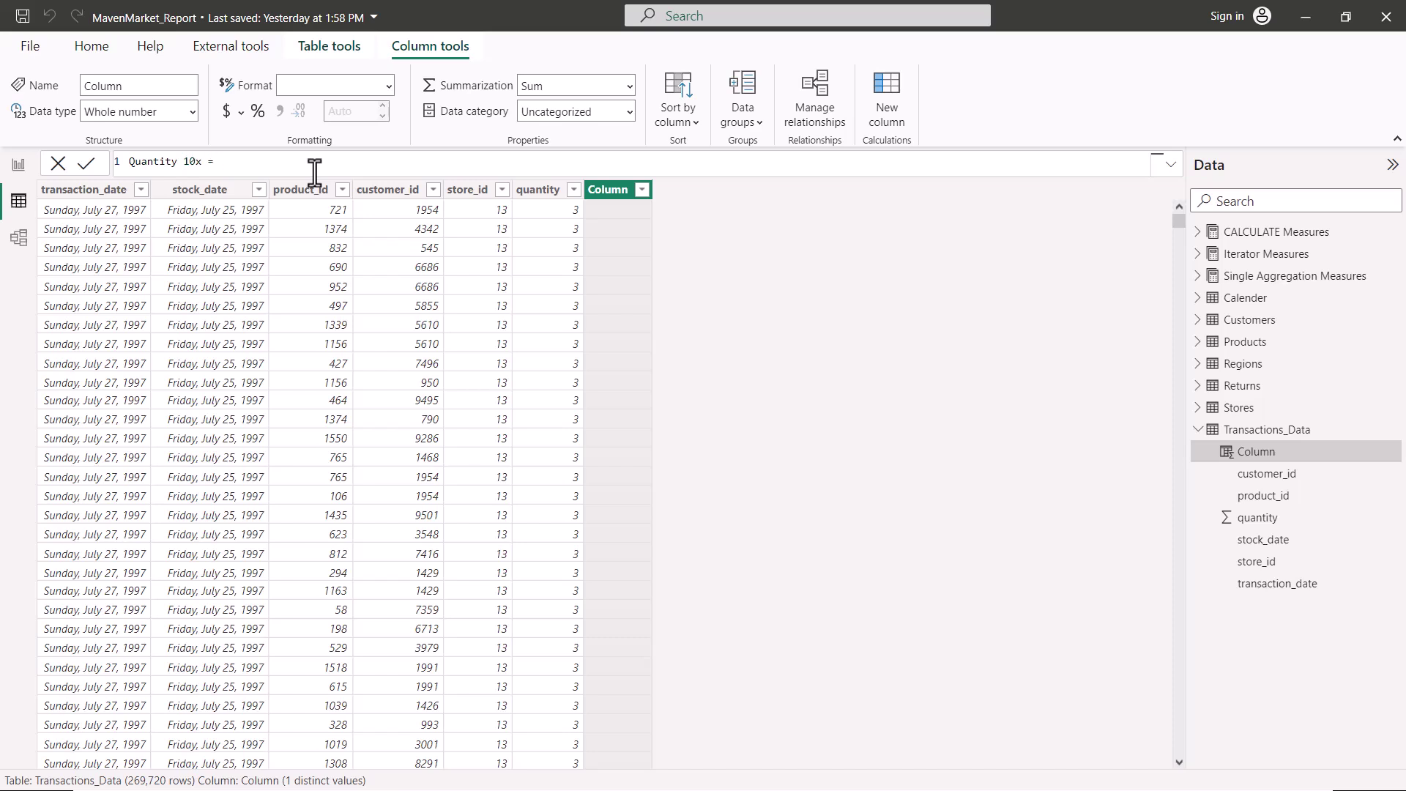
type("q")
key("Down")
key("Down")
key("Tab")
type("* 10")
key("Return")
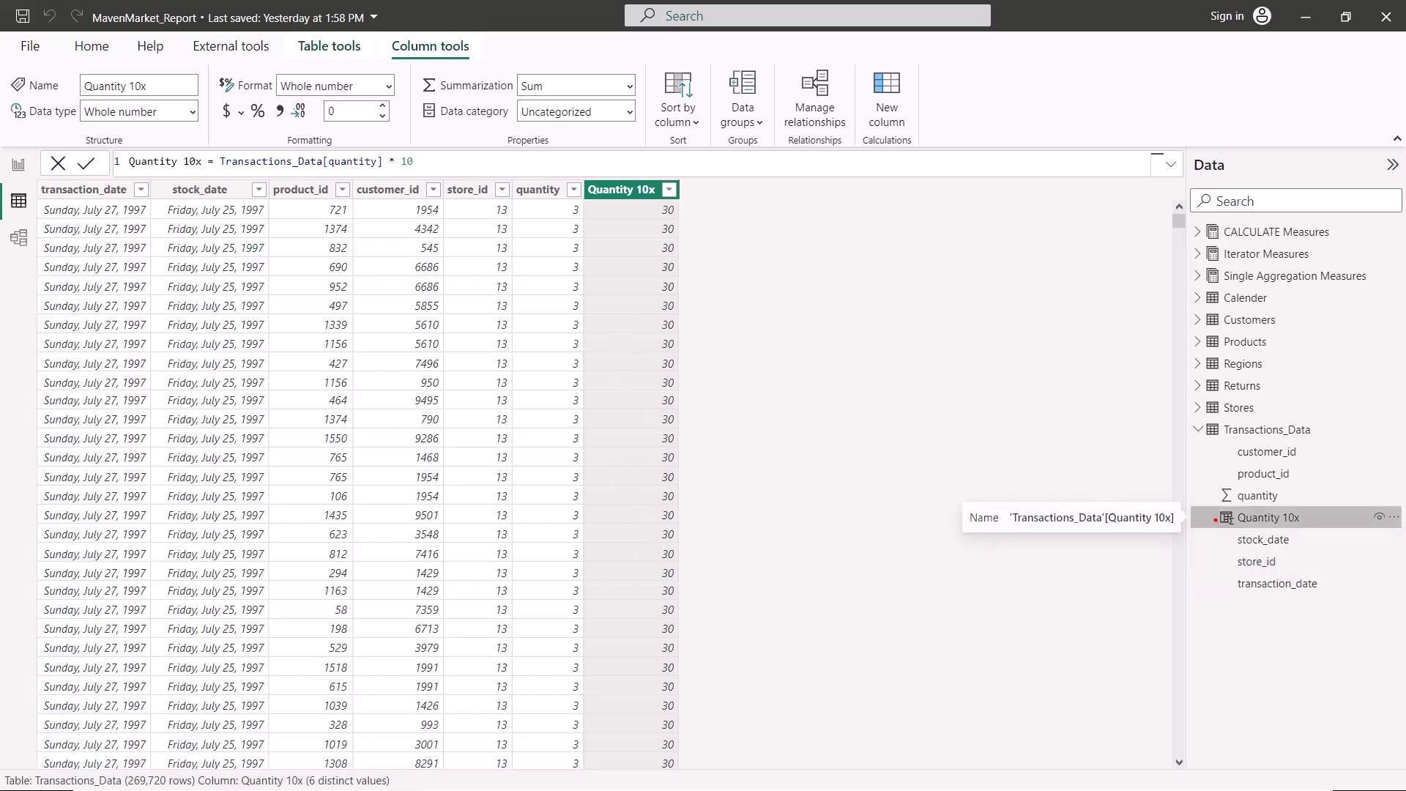
left_click_drag(1208, 511, 1334, 533)
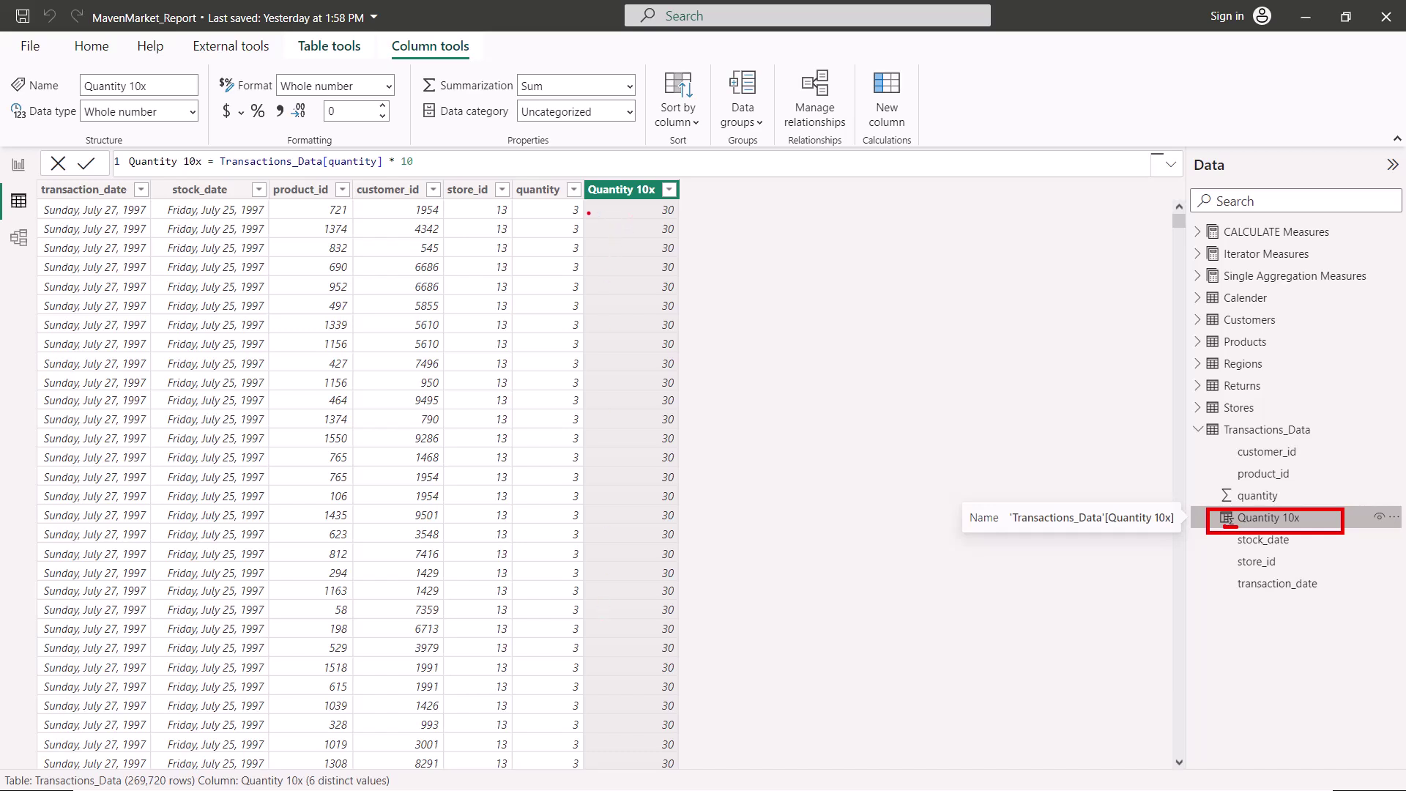
left_click_drag(572, 217, 607, 239)
mouse_move(594, 213)
left_mouse_down()
mouse_move(626, 192)
mouse_move(603, 237)
mouse_move(632, 215)
mouse_move(634, 241)
mouse_move(658, 218)
left_mouse_up()
mouse_move(634, 292)
left_mouse_down()
mouse_move(635, 466)
mouse_move(669, 444)
left_mouse_up()
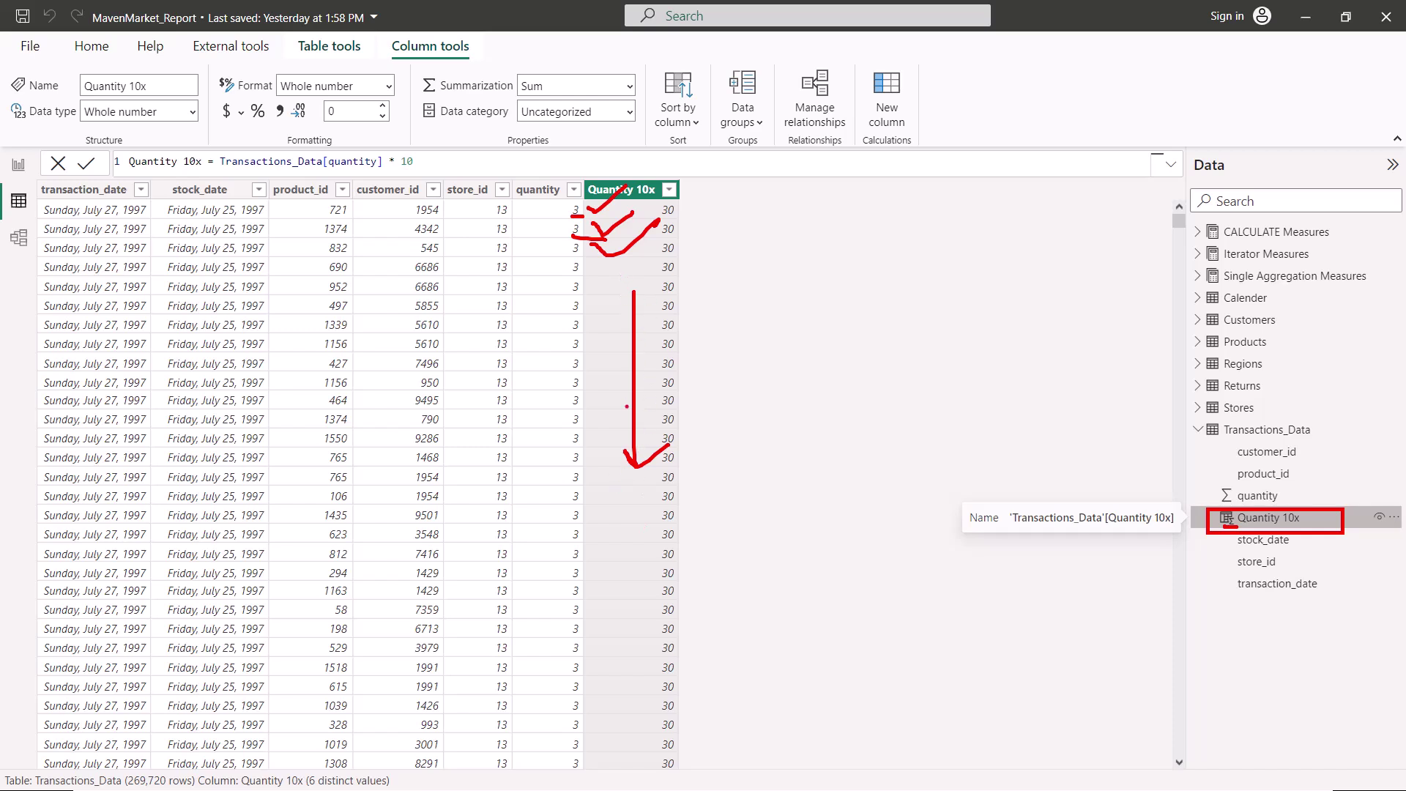
key("Escape")
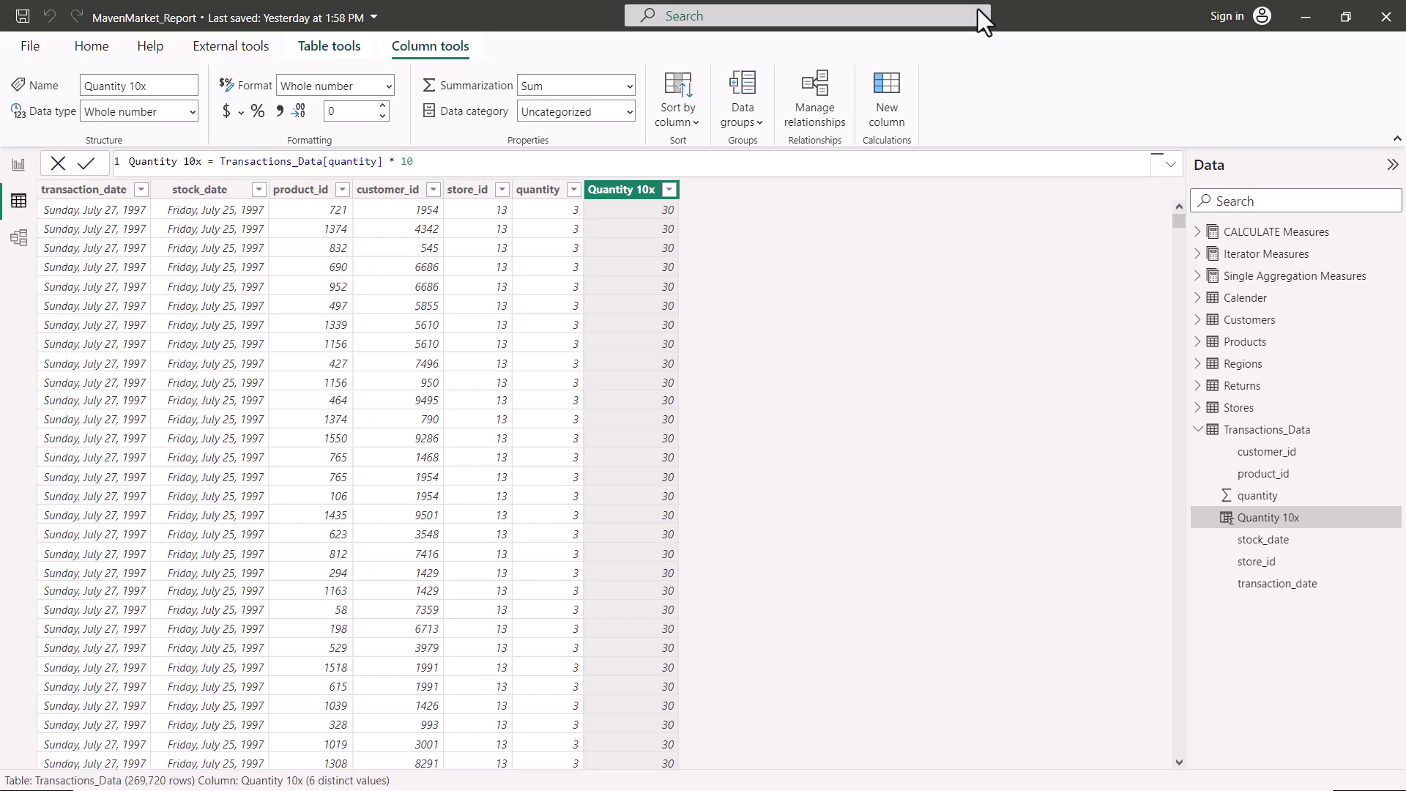
- Add another calculated column to Transactions_Data, name it Cost and begin its formula with Transactions_Data[quantity] *
left_click(1237, 433)
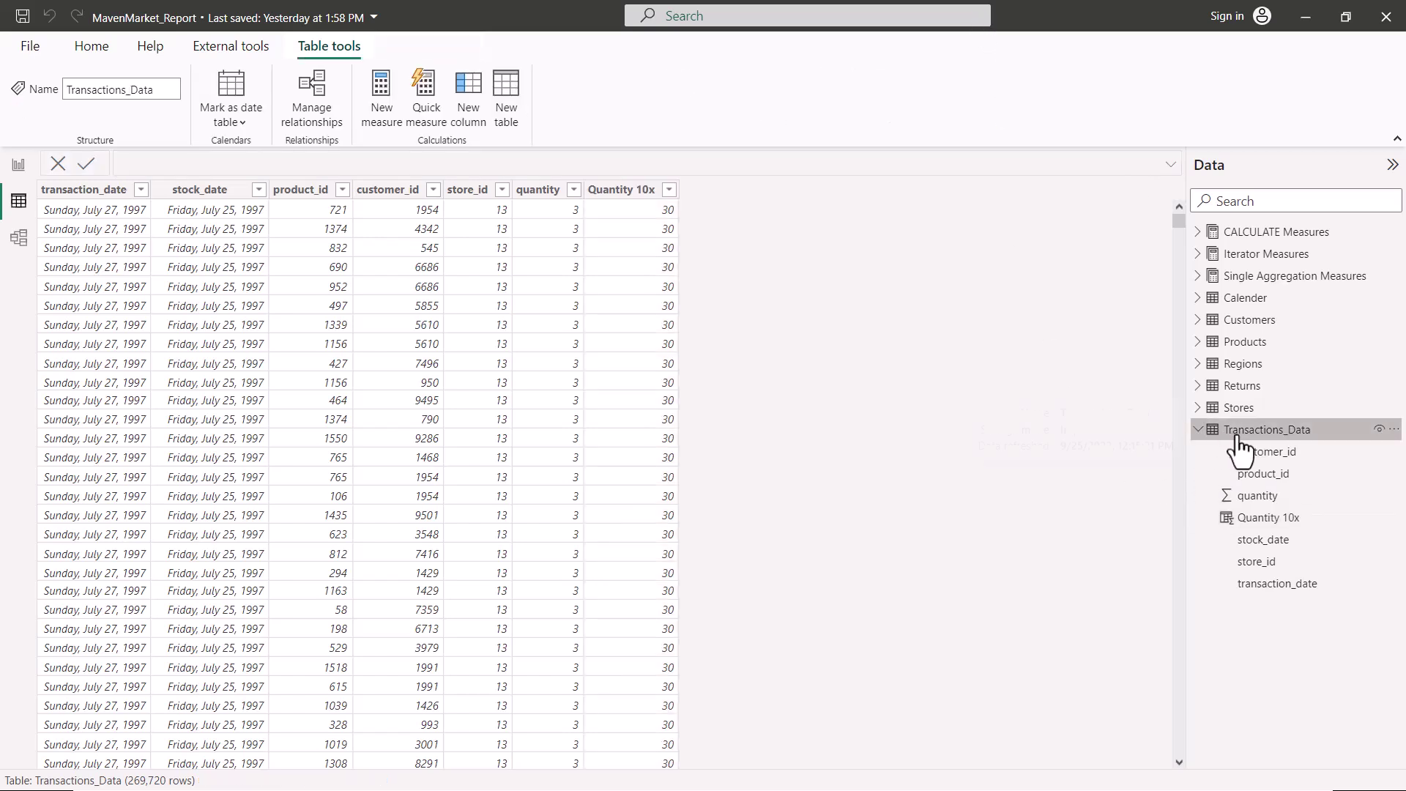
left_click(471, 103)
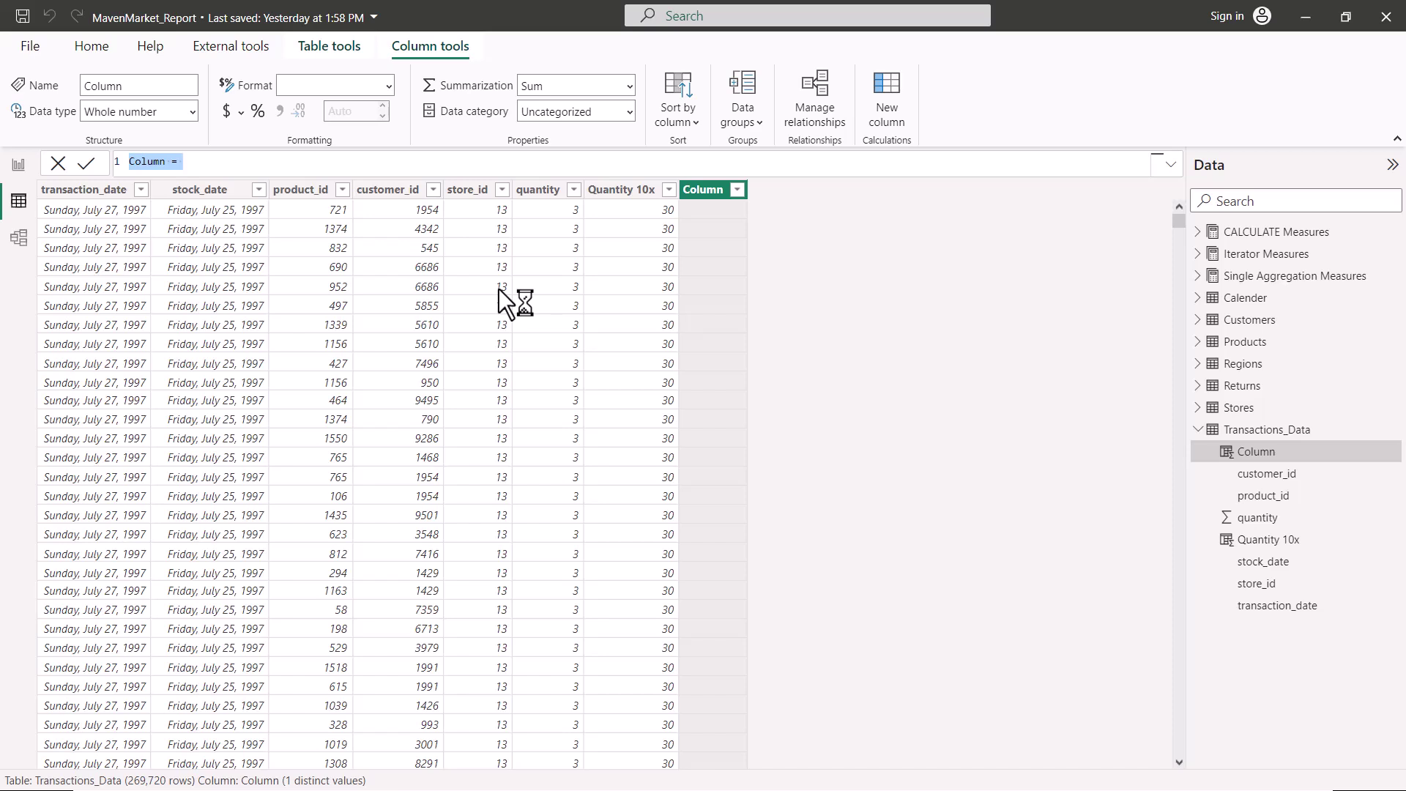
type("Cost")
type("q")
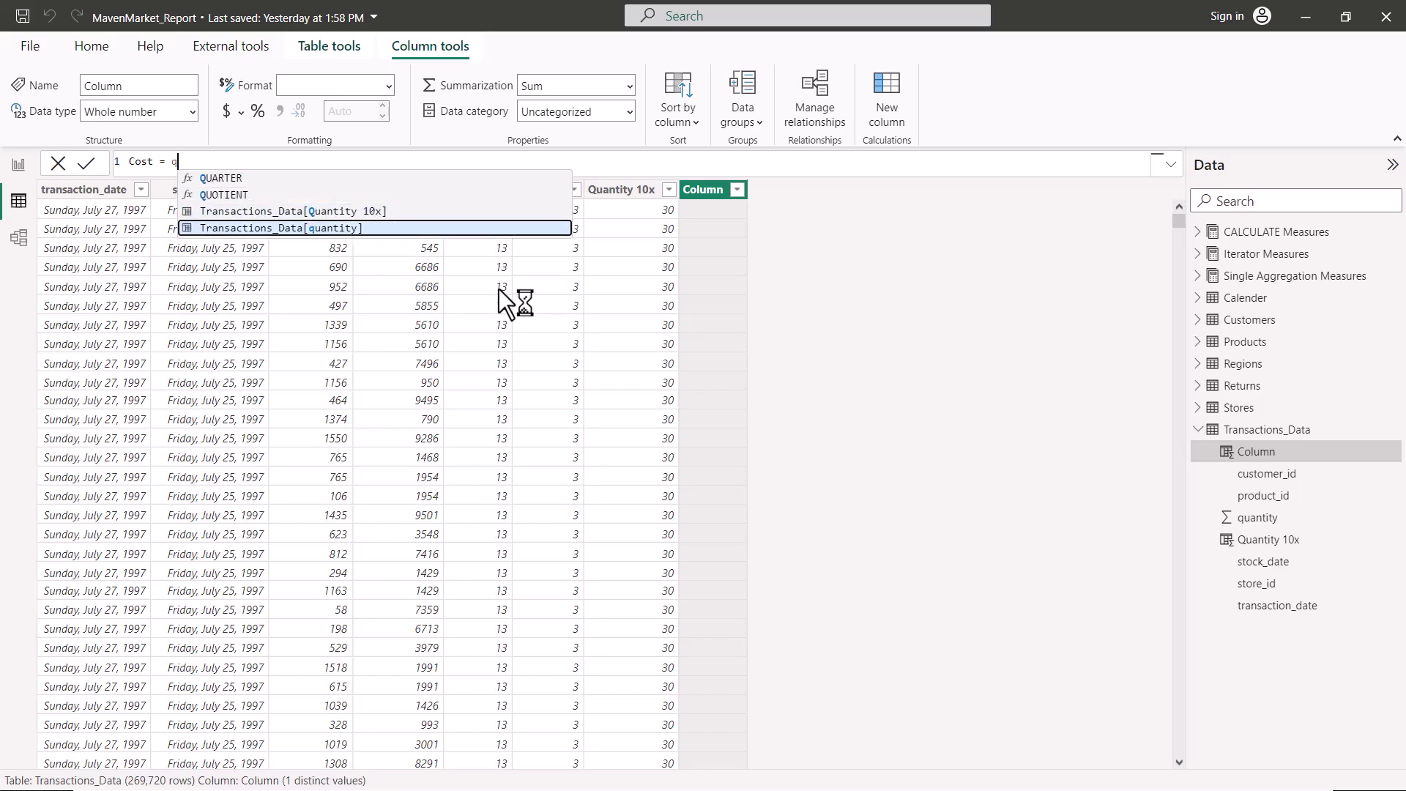
key("Tab")
type("*")
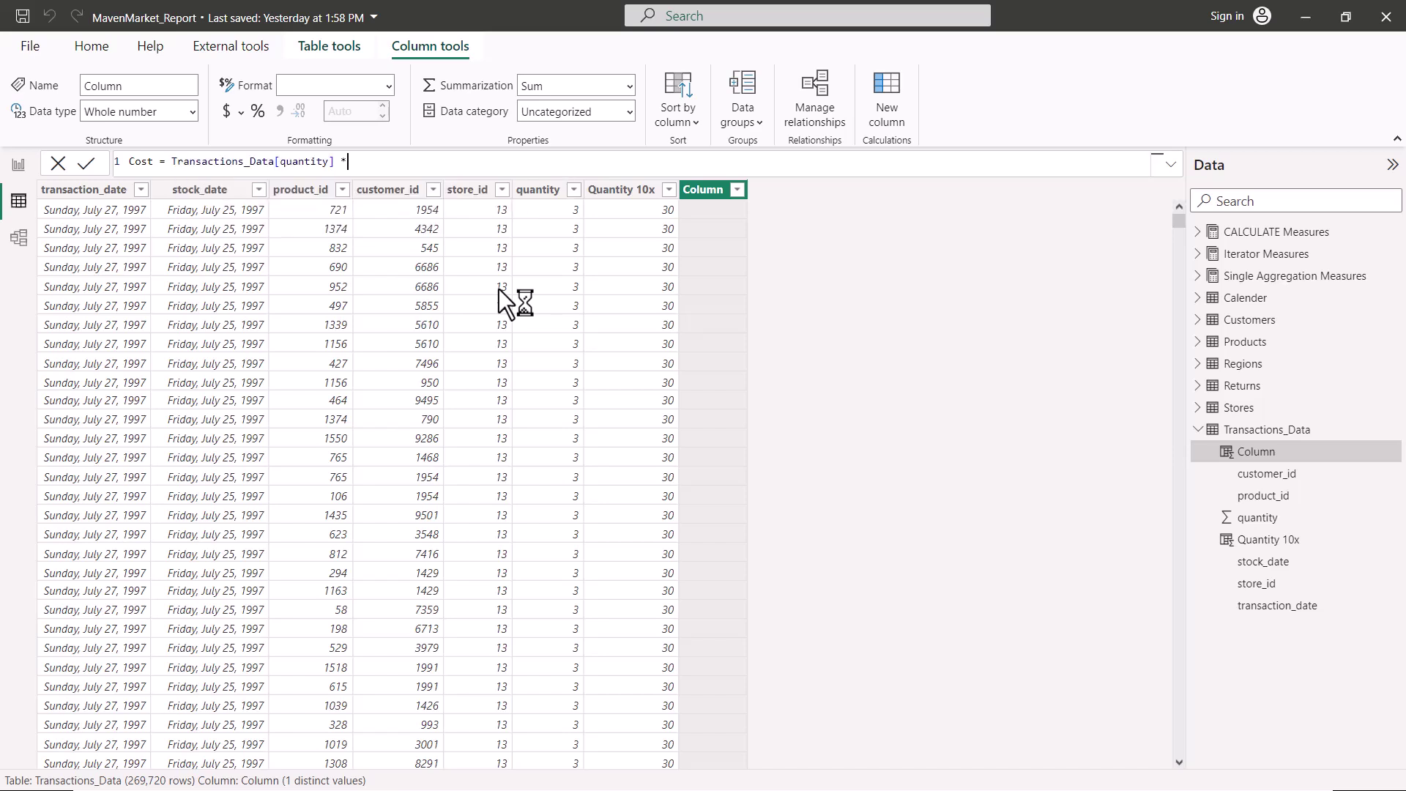
- Complete the Cost formula with RELATED(Products[product_cost]) as the multiplier and commit the column
type(" re")
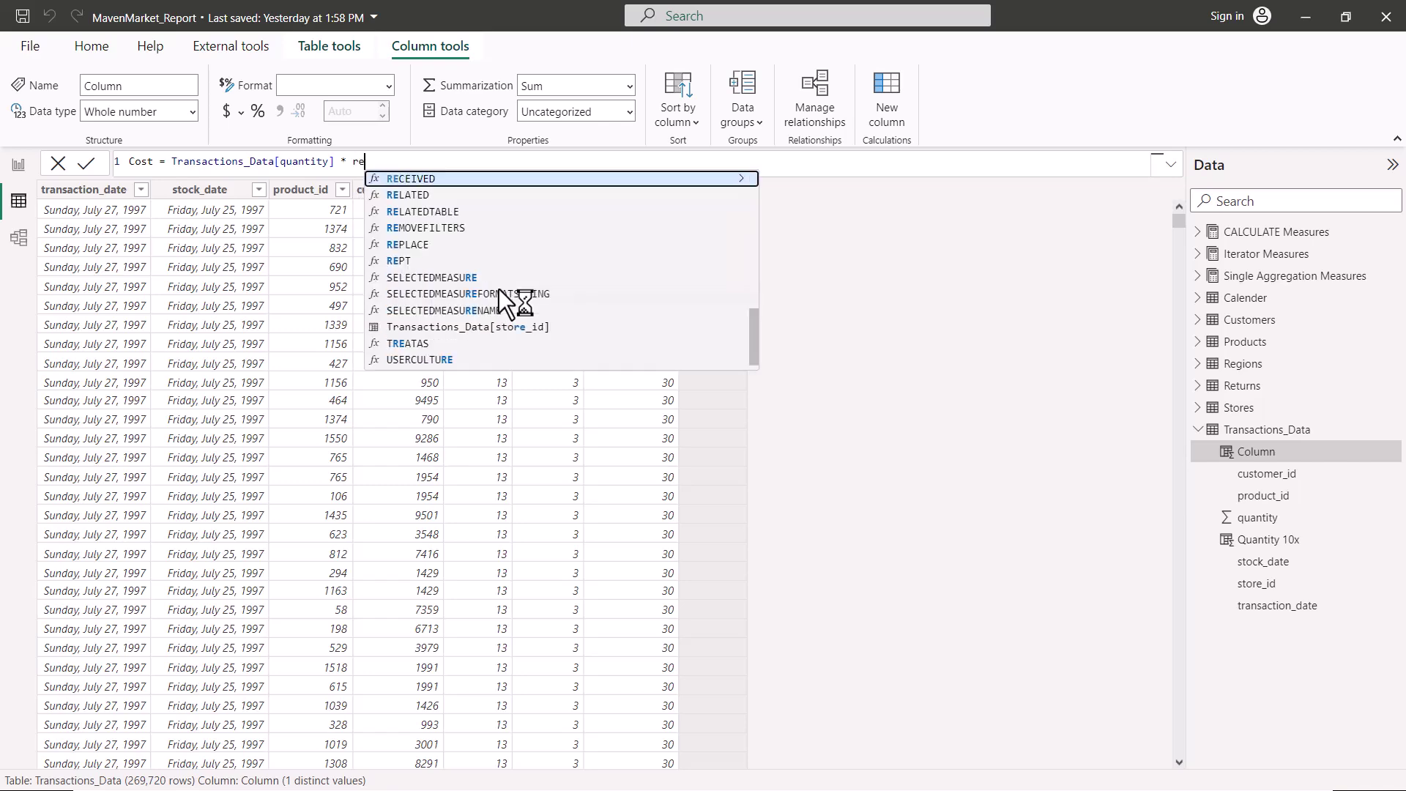
key("Tab")
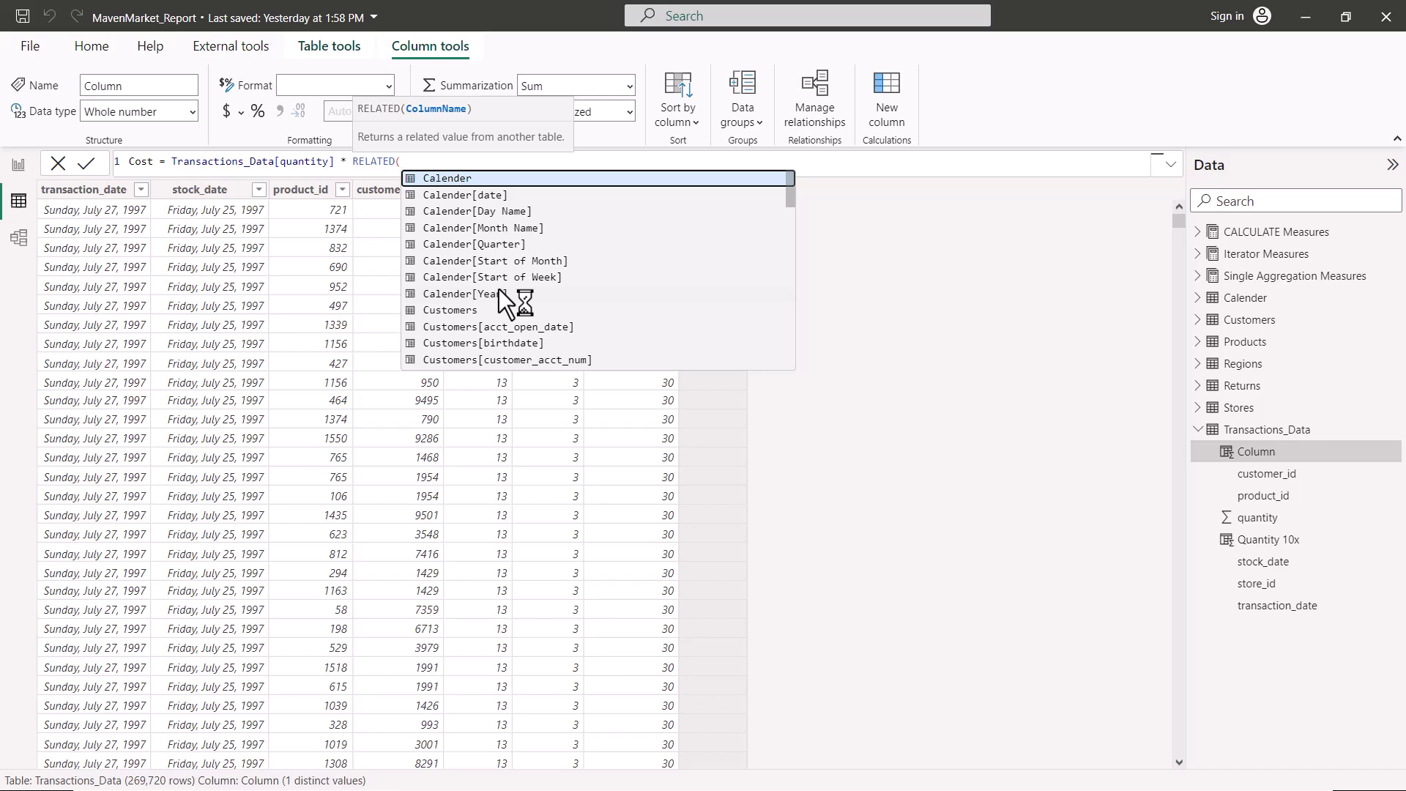
type("co")
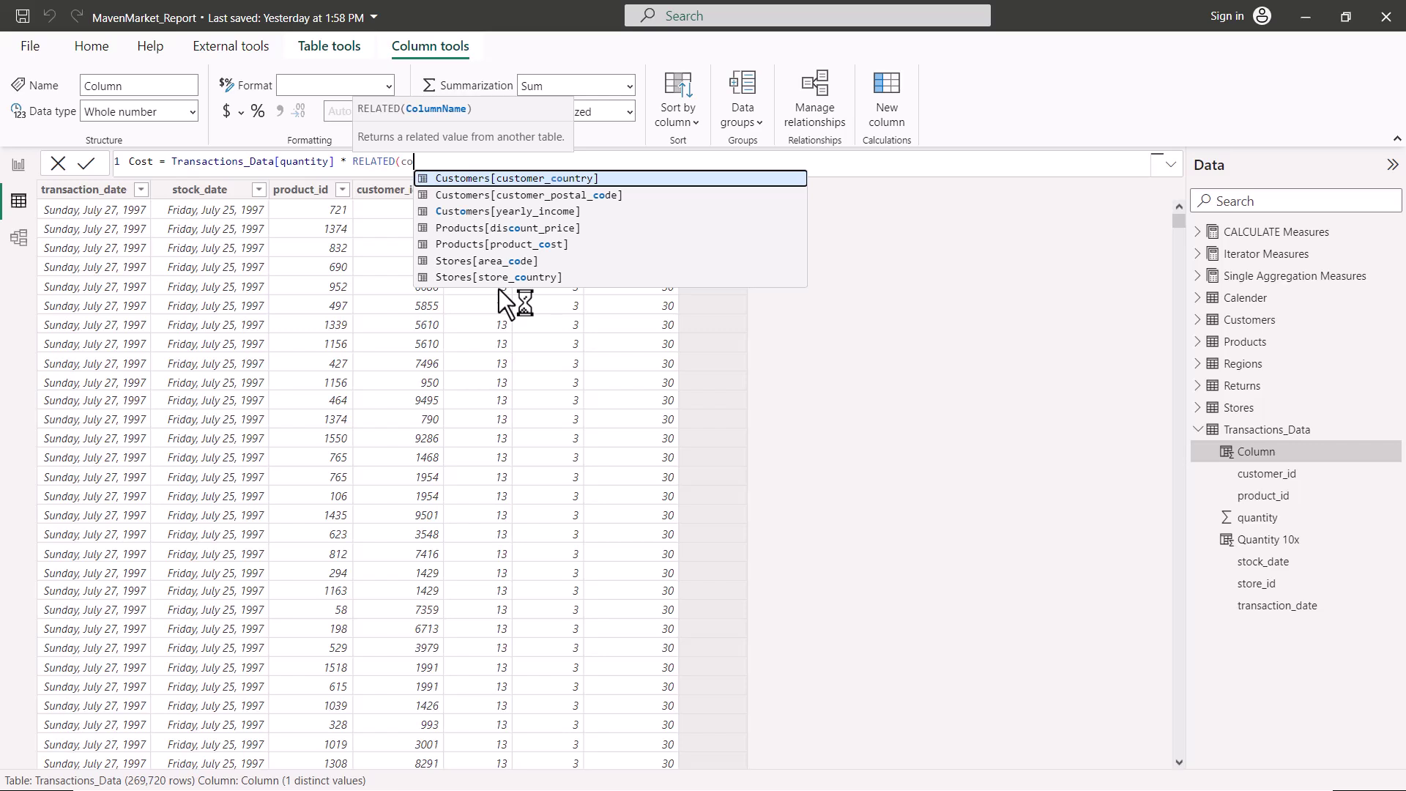
key("Down")
key("Down")
key("Down")
key("Down")
key("Tab")
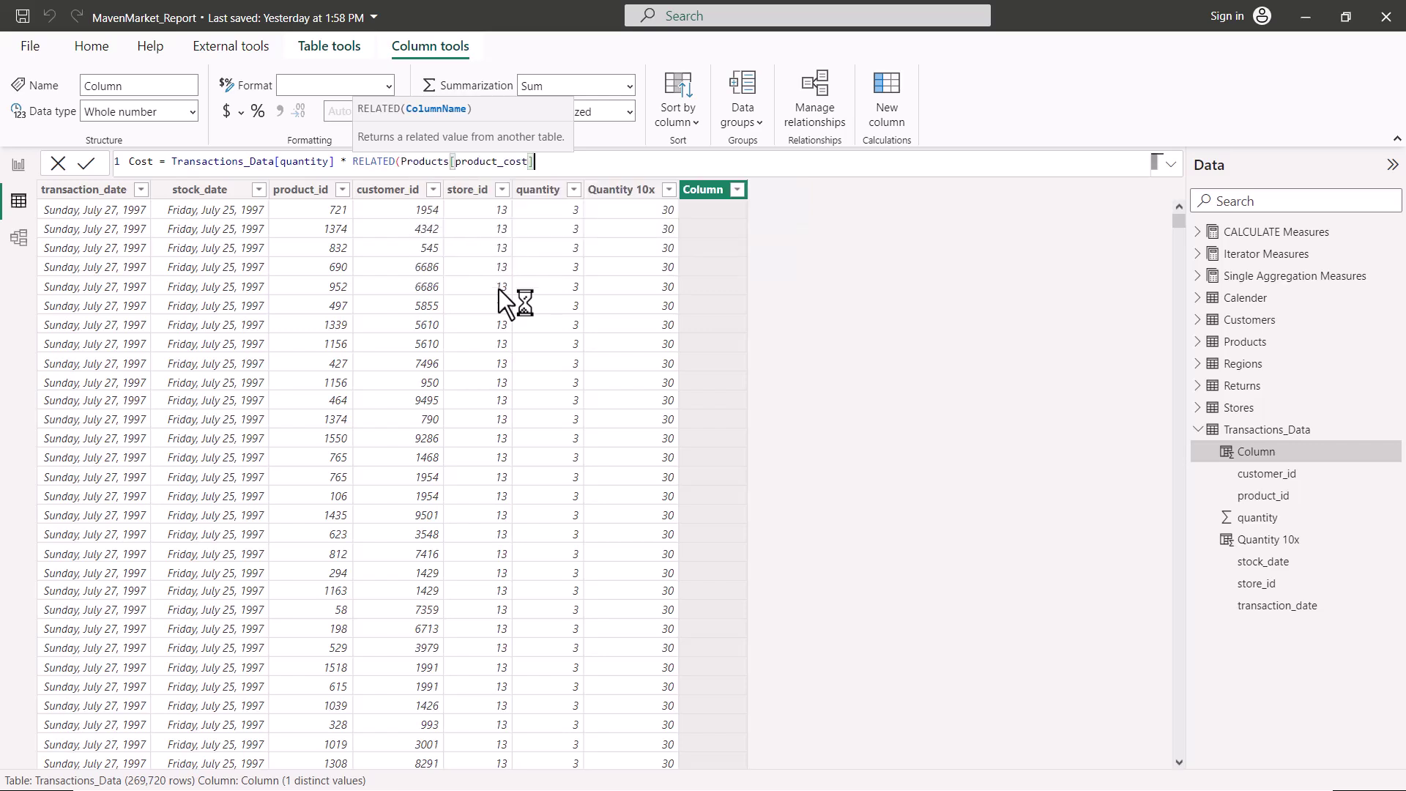
type(")")
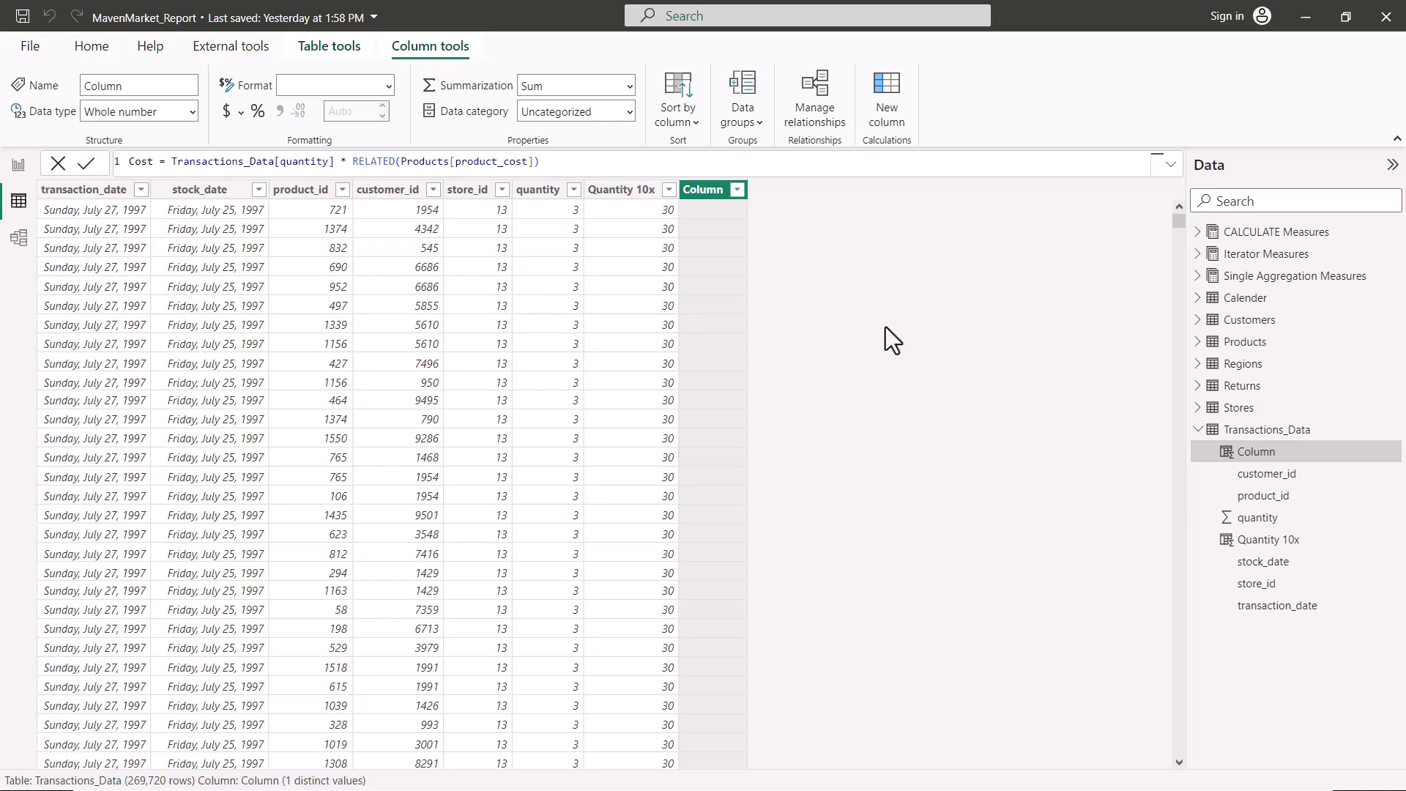
key("Return")
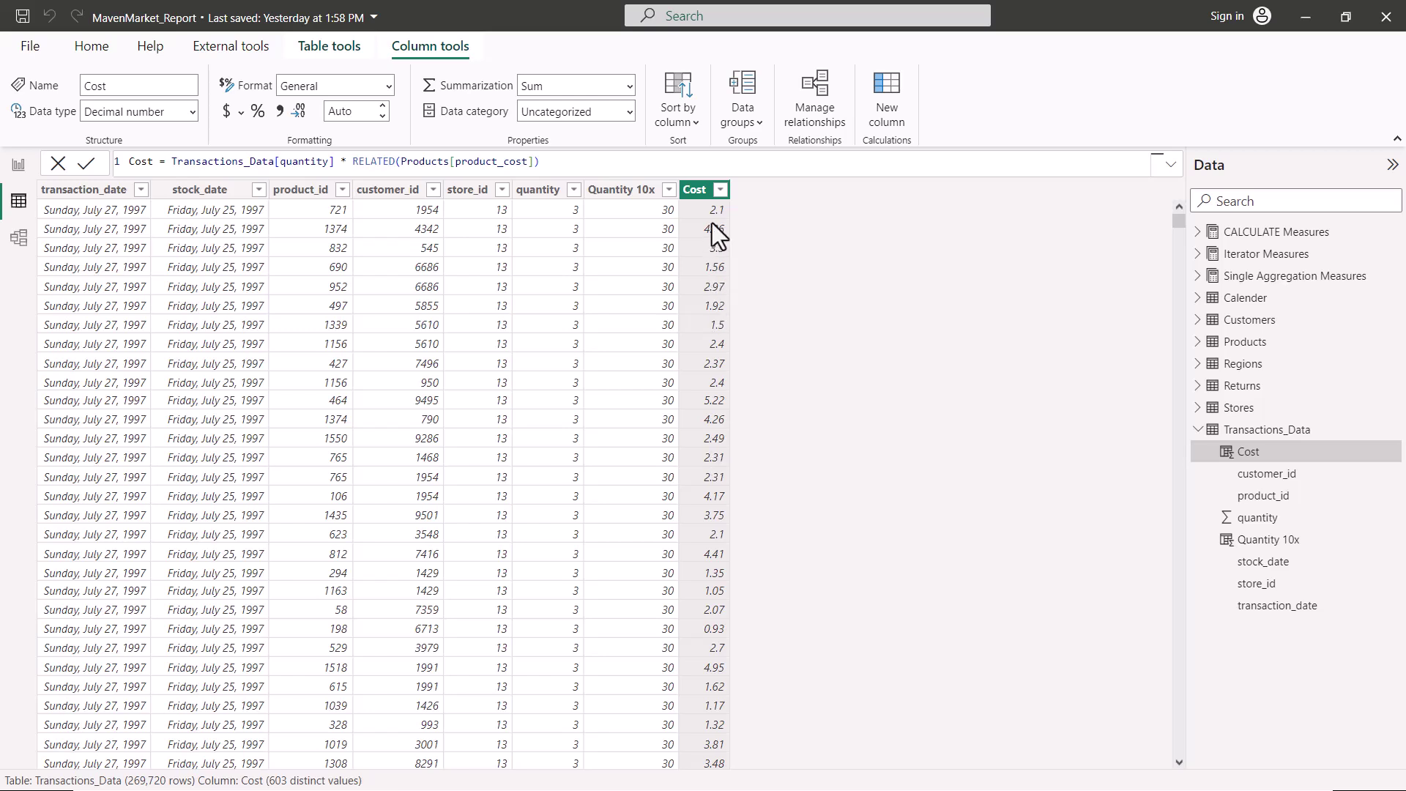
mouse_move(678, 173)
left_mouse_down()
mouse_move(738, 268)
mouse_move(754, 337)
left_mouse_up()
left_click_drag(1192, 438, 1293, 469)
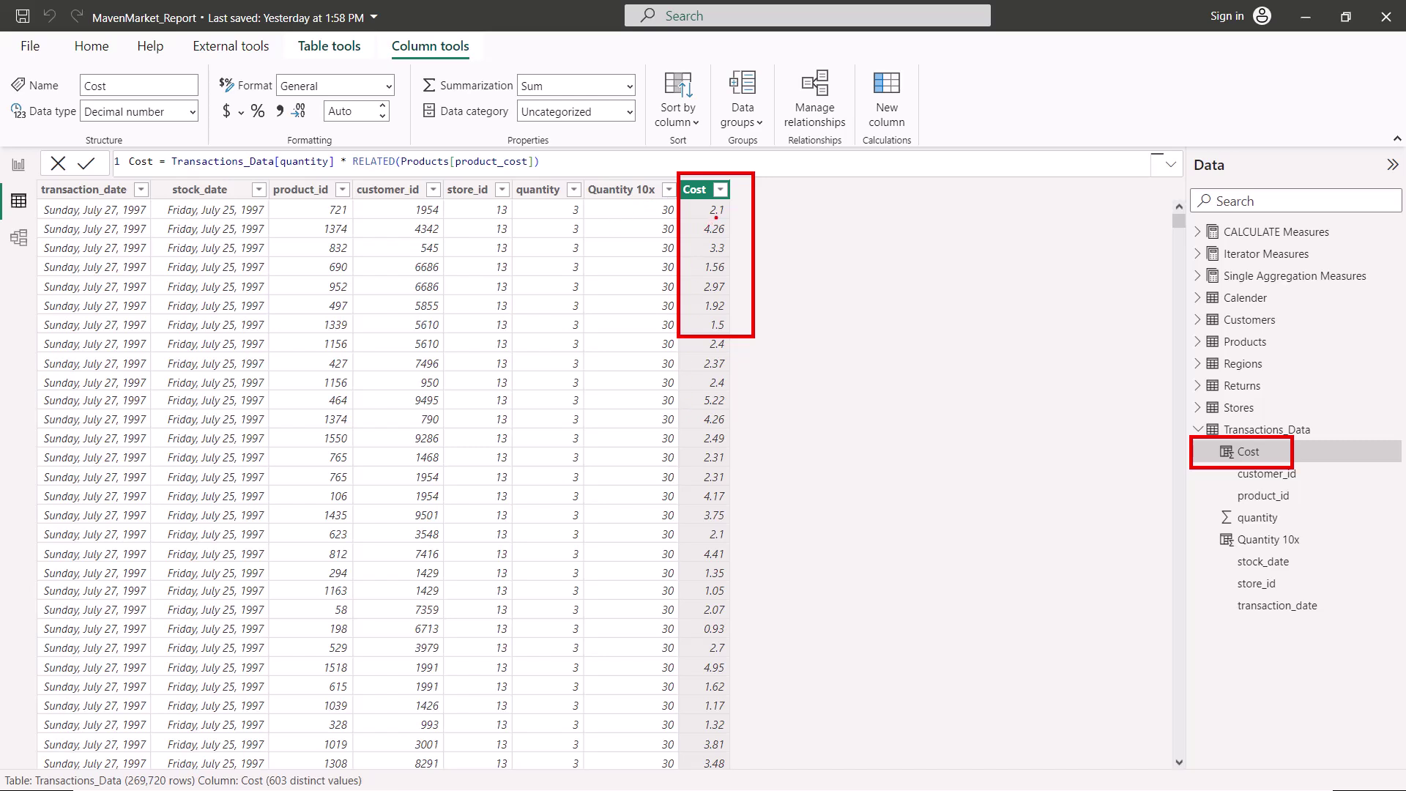
left_click_drag(700, 219, 714, 219)
mouse_move(579, 203)
left_mouse_down()
mouse_move(561, 207)
mouse_move(575, 220)
mouse_move(583, 201)
left_mouse_up()
mouse_move(347, 203)
left_mouse_down()
mouse_move(316, 212)
mouse_move(351, 211)
left_mouse_up()
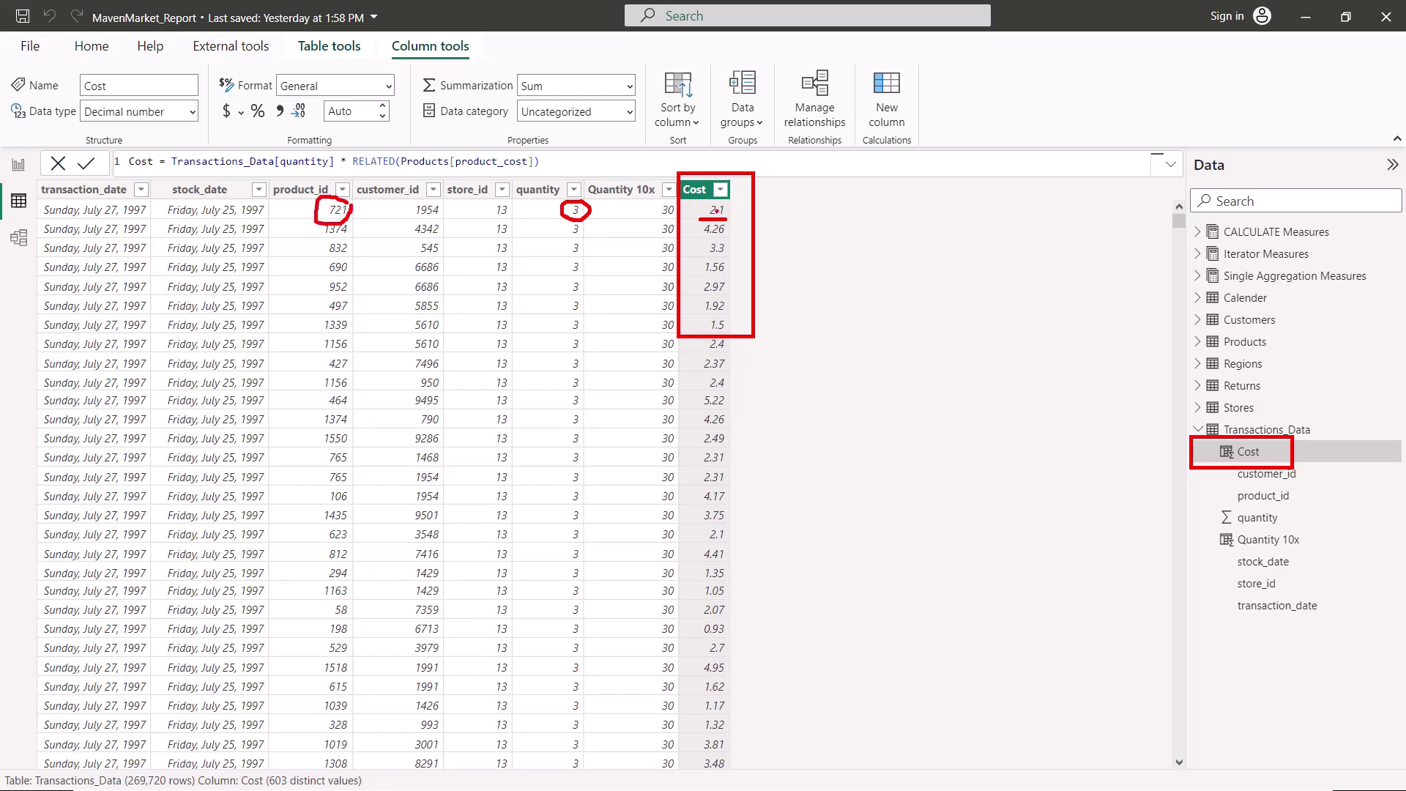
left_click_drag(273, 171, 431, 169)
mouse_move(776, 208)
left_mouse_down()
mouse_move(762, 456)
mouse_move(811, 416)
left_mouse_up()
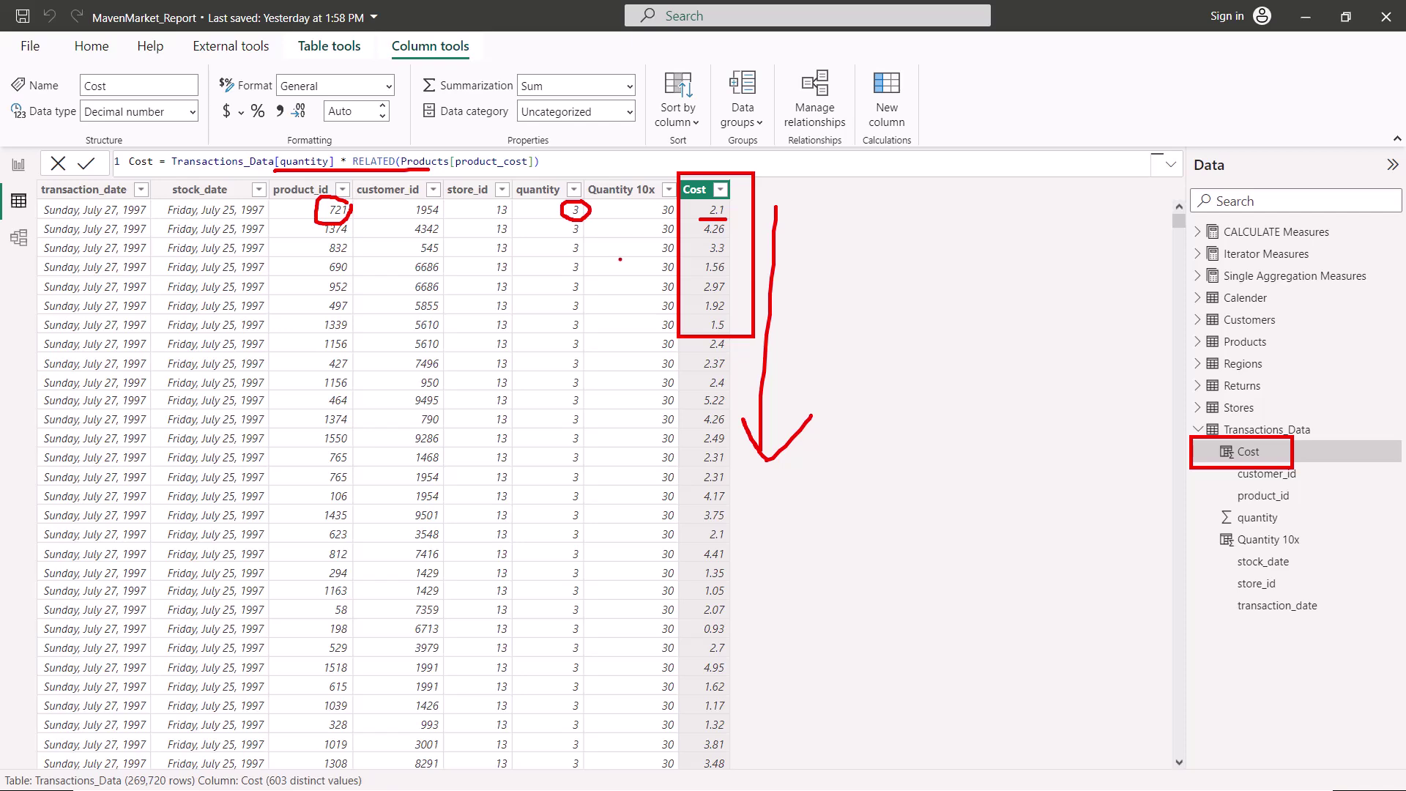
mouse_move(617, 213)
left_mouse_down()
mouse_move(623, 344)
mouse_move(631, 328)
left_mouse_up()
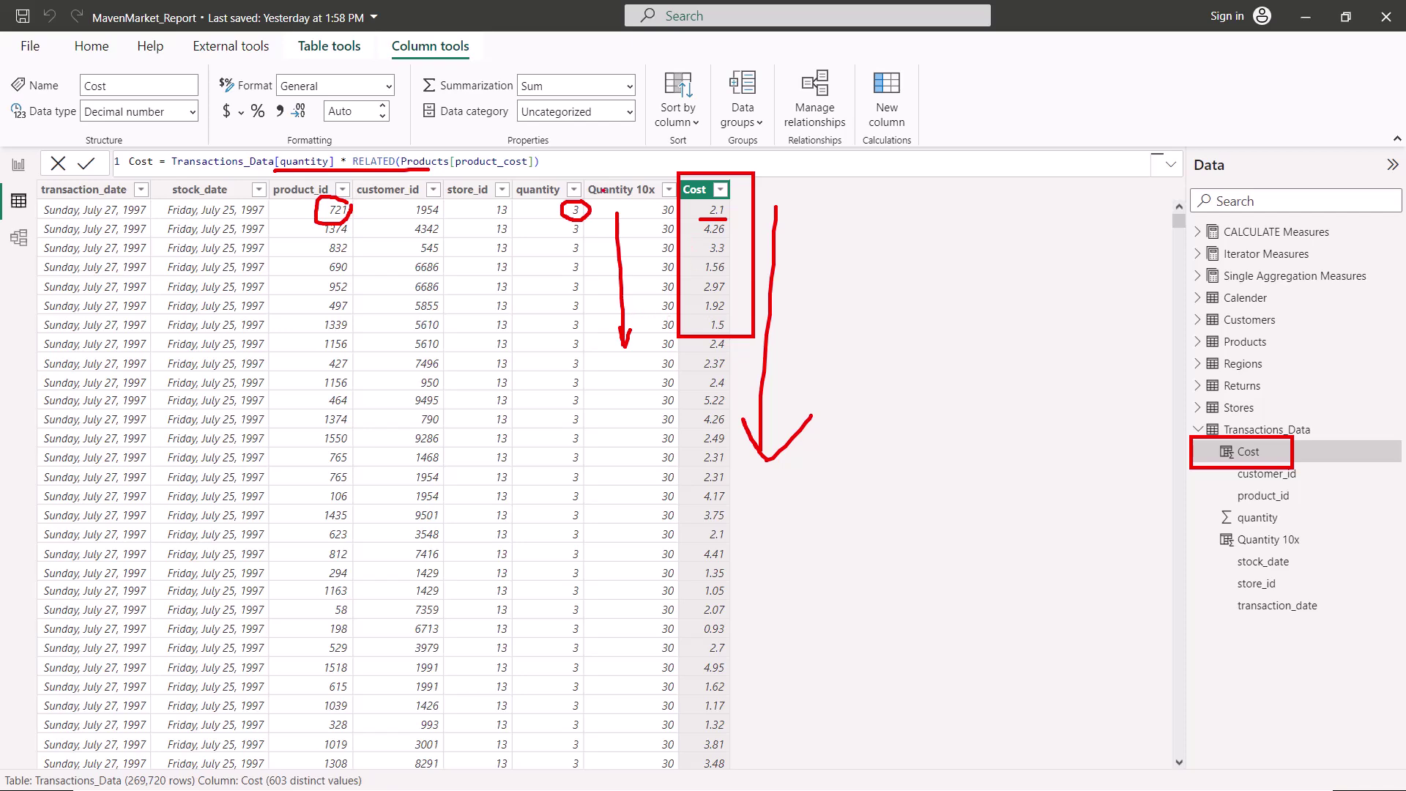
left_click_drag(590, 200, 699, 202)
mouse_move(1202, 498)
left_mouse_down()
mouse_move(1204, 533)
mouse_move(1309, 536)
mouse_move(1201, 496)
left_mouse_up()
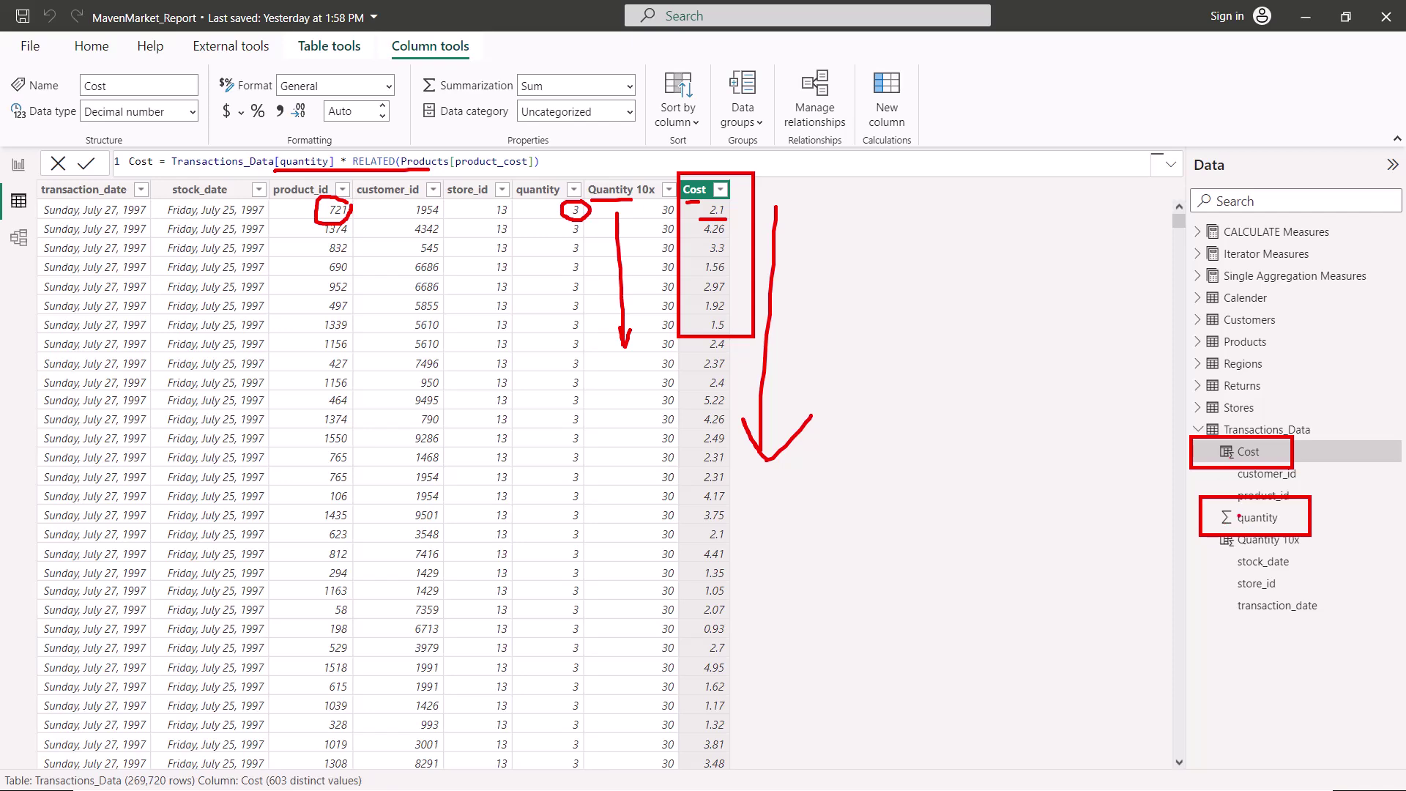
left_click_drag(1249, 527, 1278, 525)
left_click_drag(1237, 464, 1274, 465)
key("Escape")
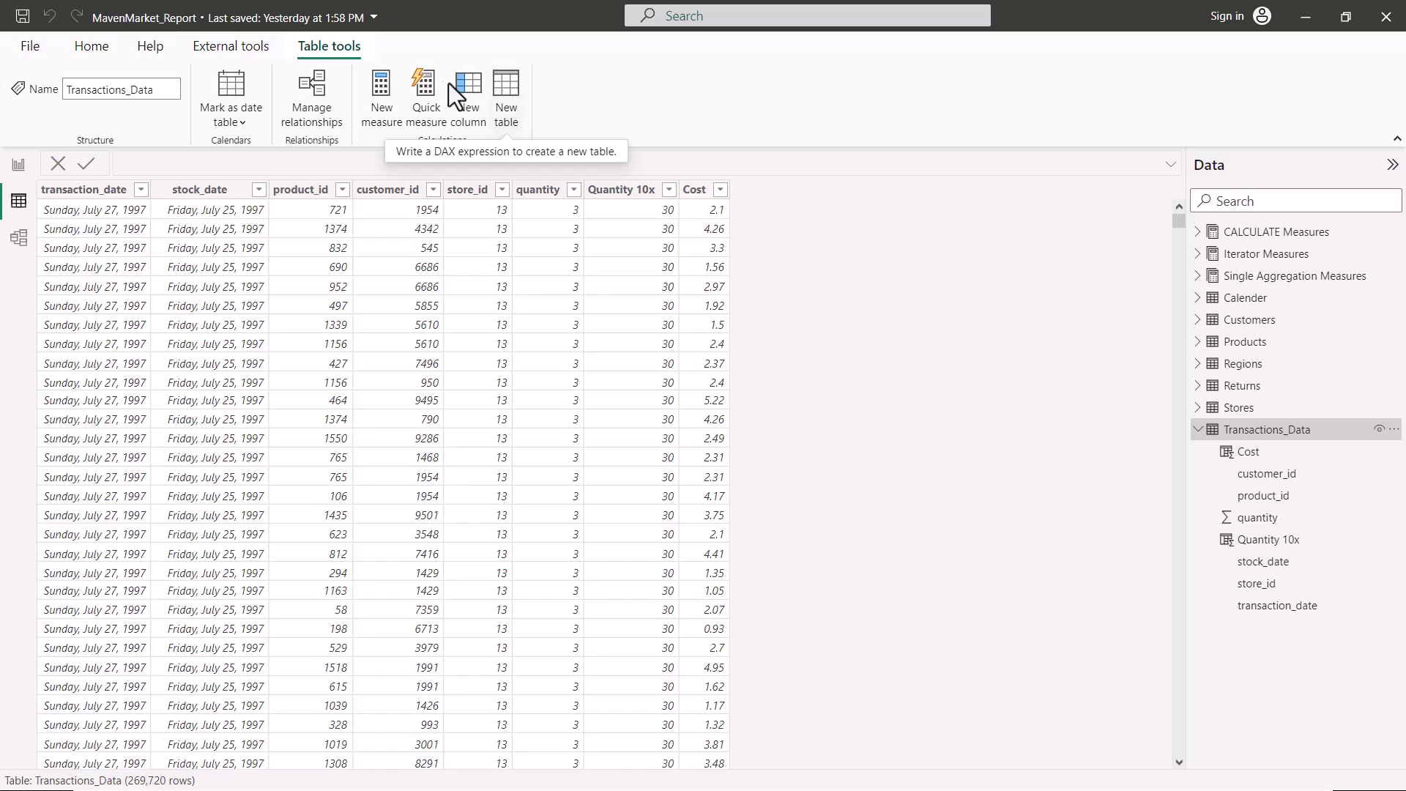
- Switch to the DAX Guide page in the browser and review the FILTER function's syntax and its FilterExpression parameter
key("alt+Tab")
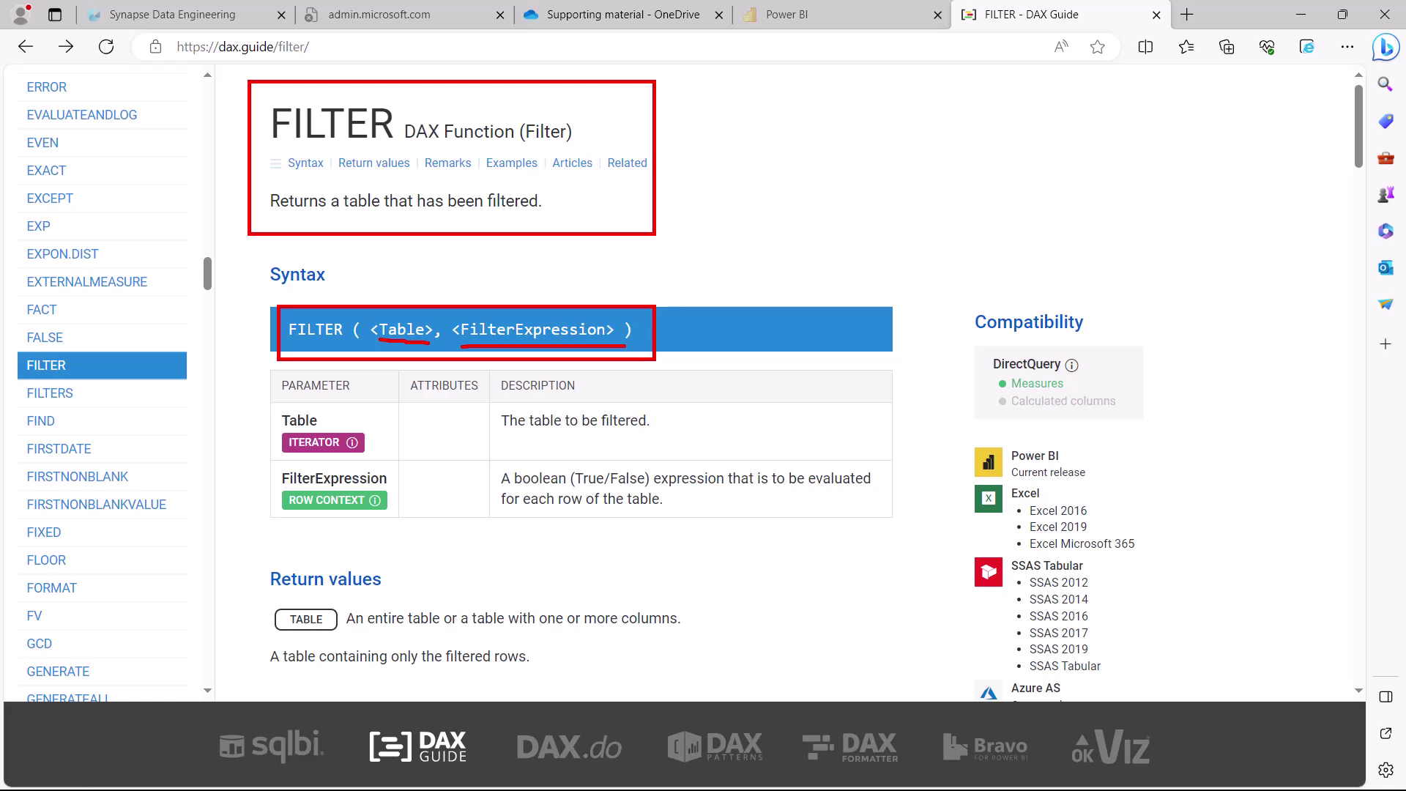
left_click_drag(560, 278, 547, 300)
left_click_drag(482, 459, 890, 534)
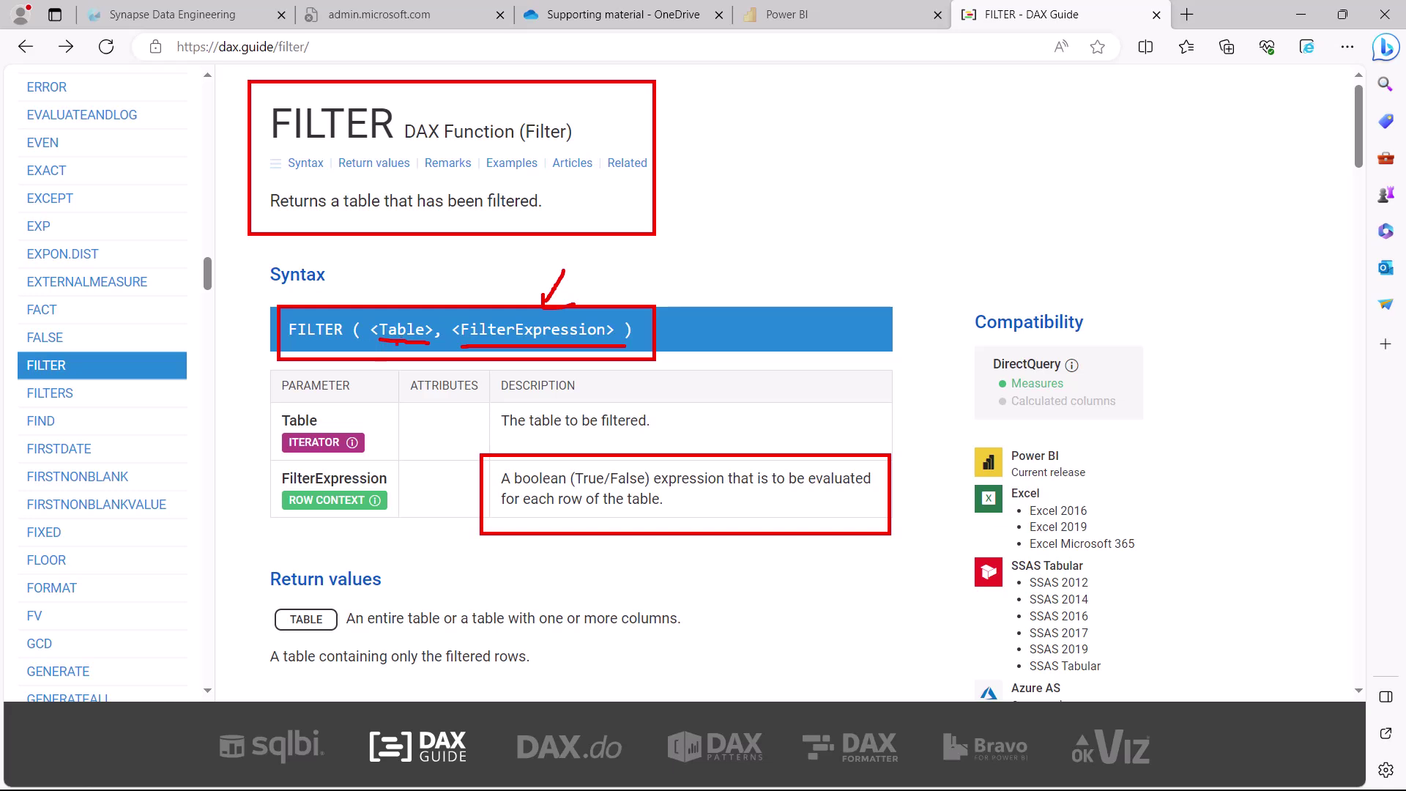
- Switch back to Power BI Desktop and create the calculated table Table 1 = FILTER(Transactions_Data, Transactions_Data[quantity] > 1)
key("alt+Tab")
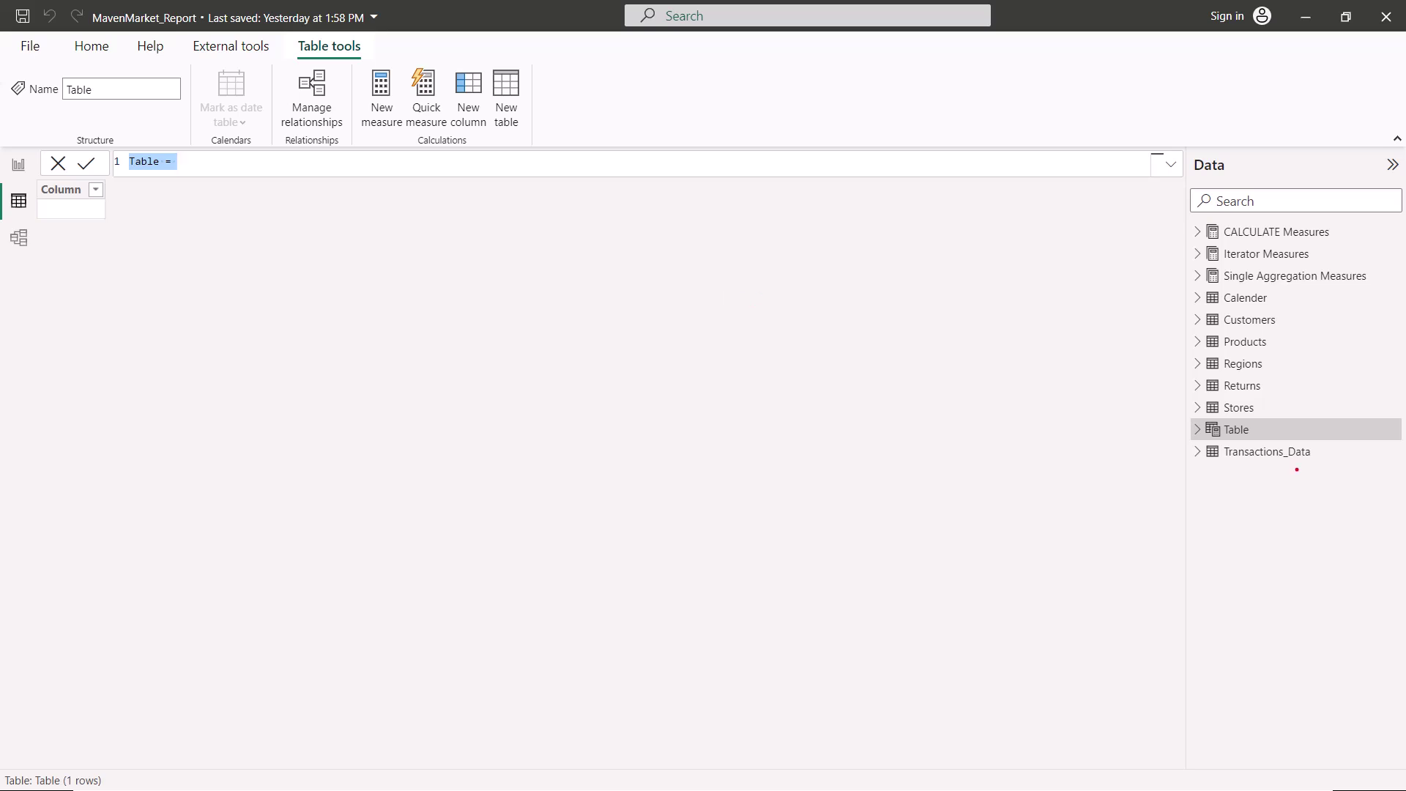
left_click_drag(1187, 414, 1308, 443)
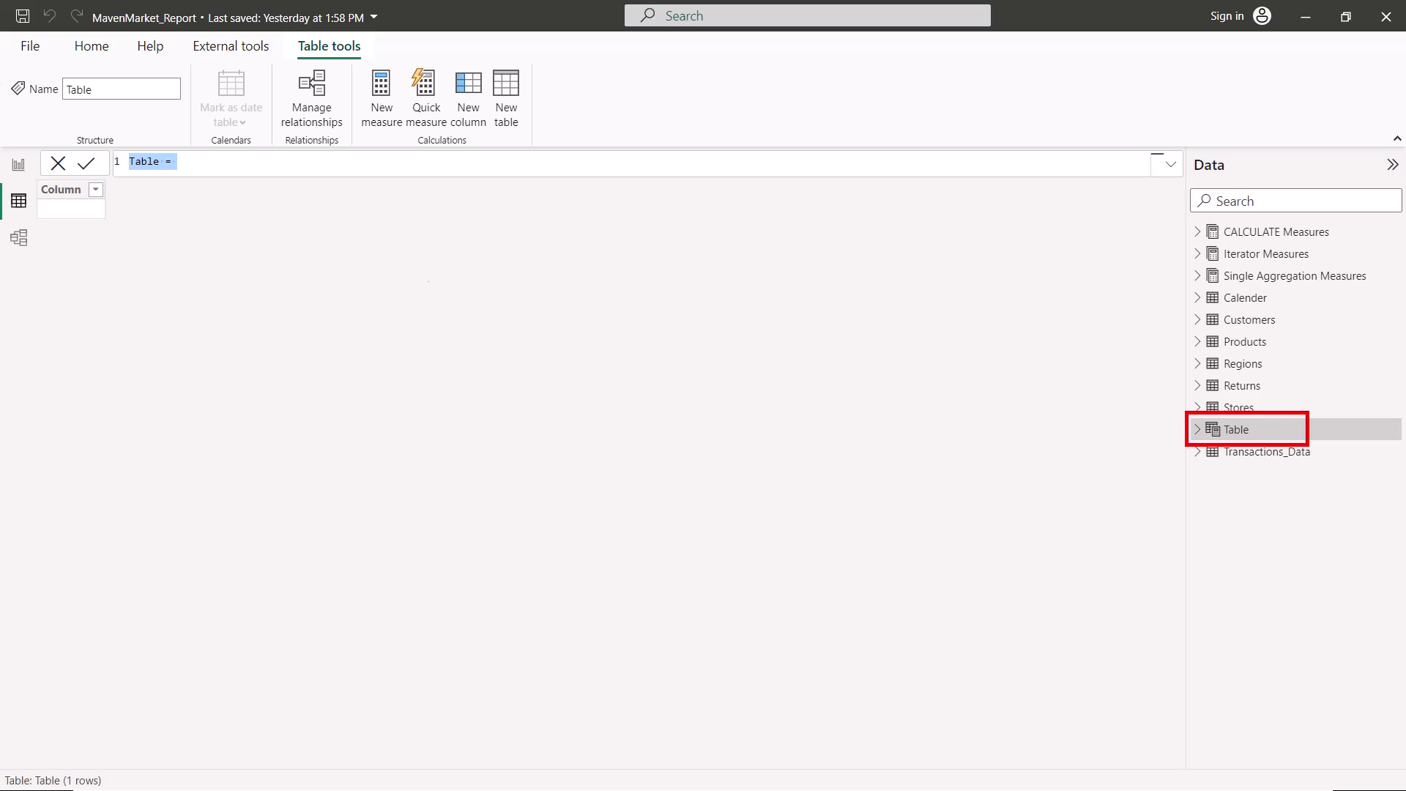
left_click_drag(1226, 473, 1308, 464)
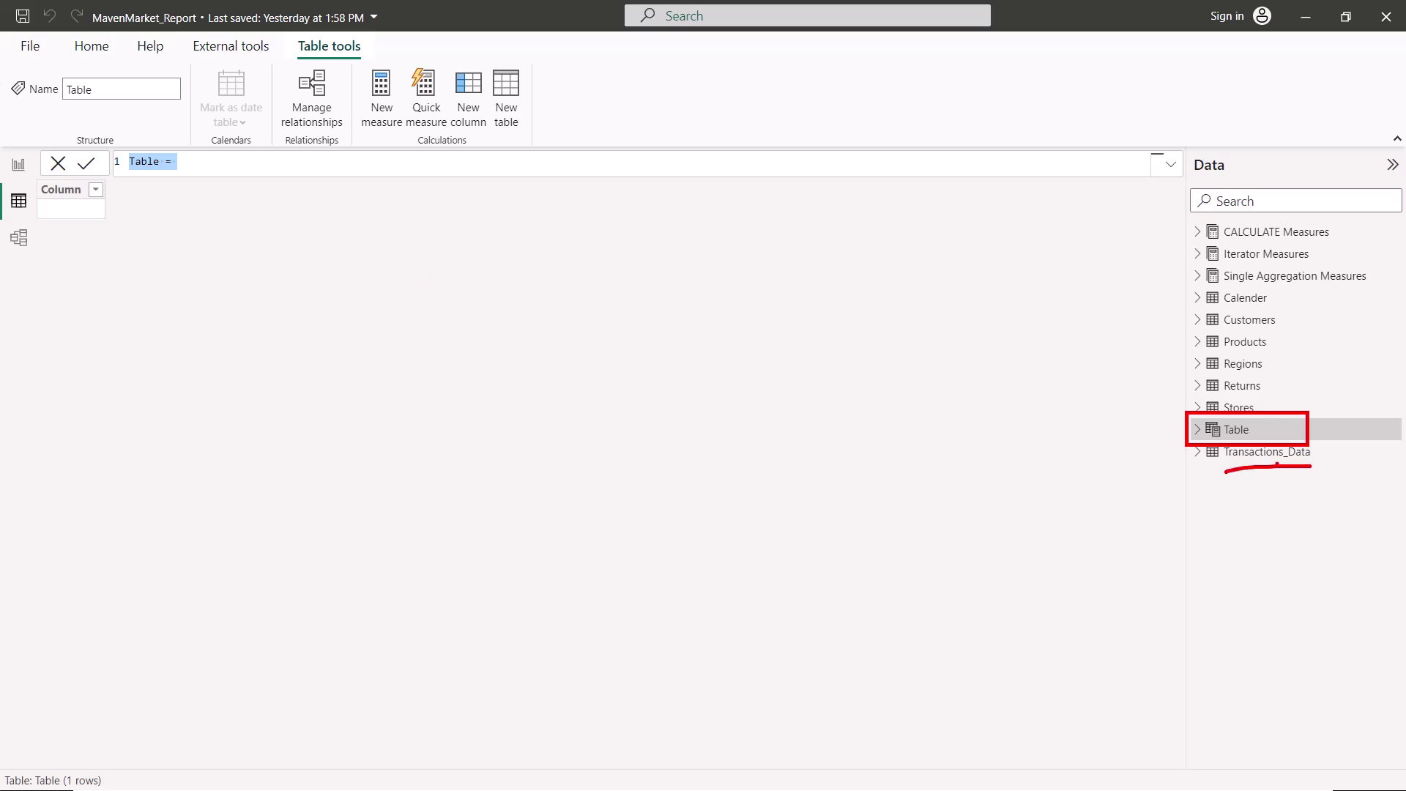
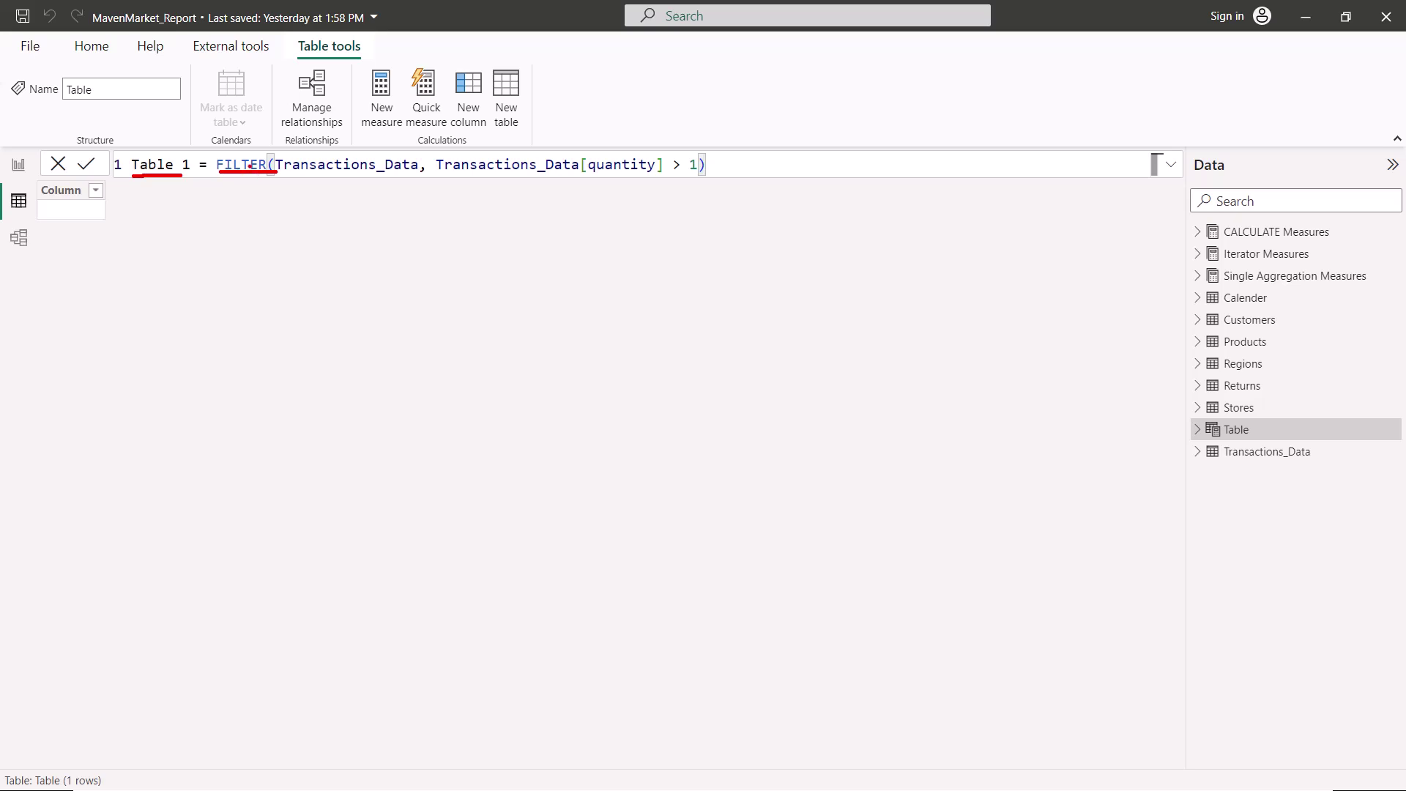
left_click_drag(291, 174, 416, 176)
left_click_drag(437, 174, 699, 173)
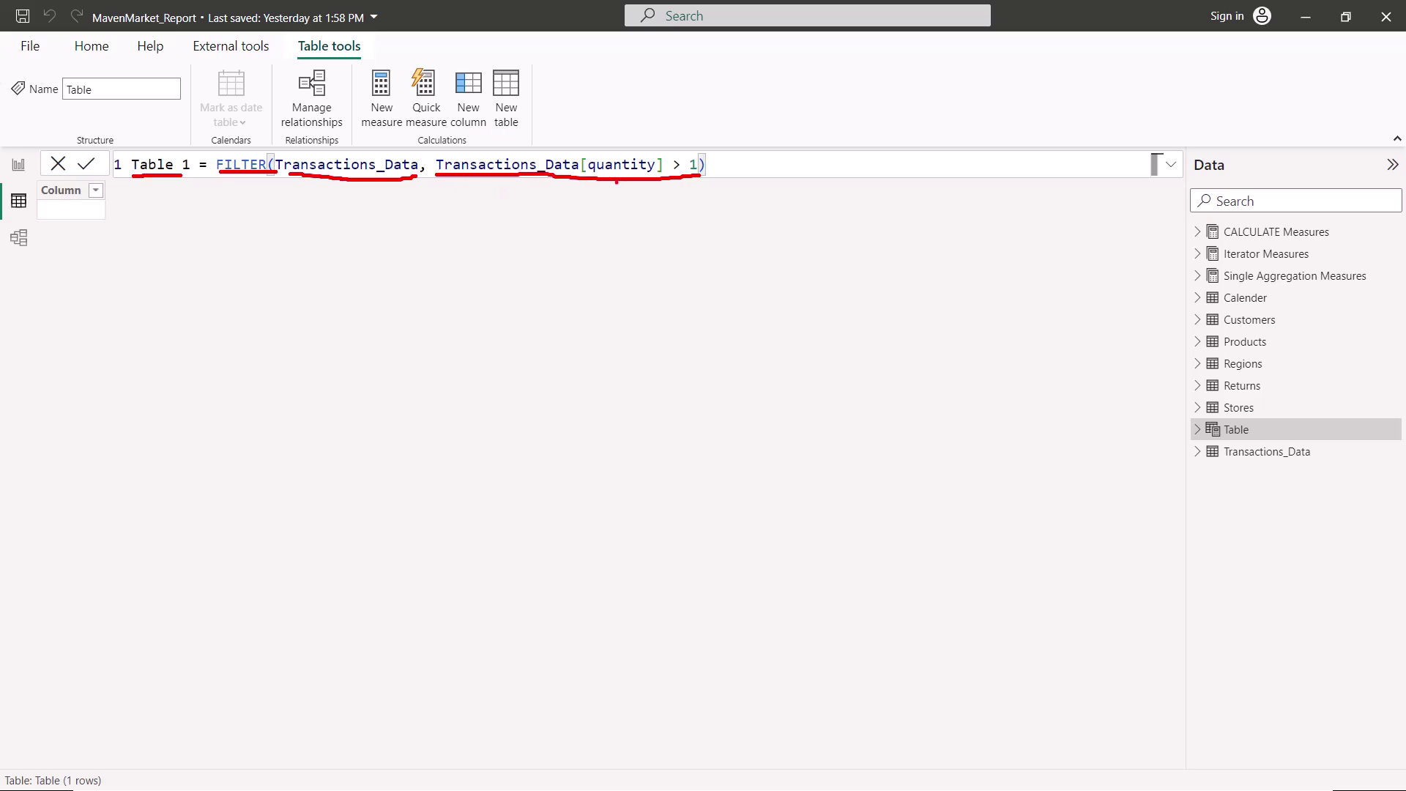
key("Escape")
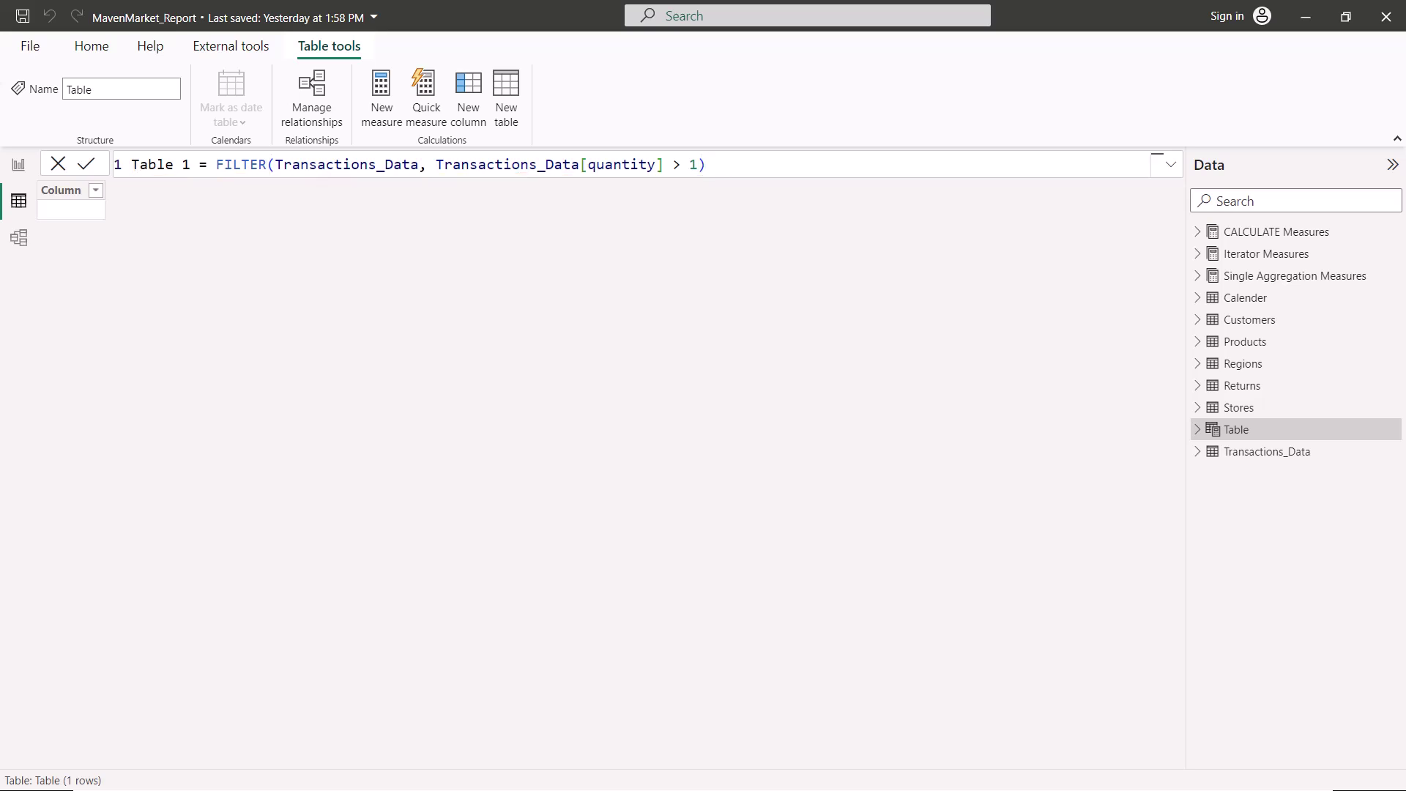
key("Return")
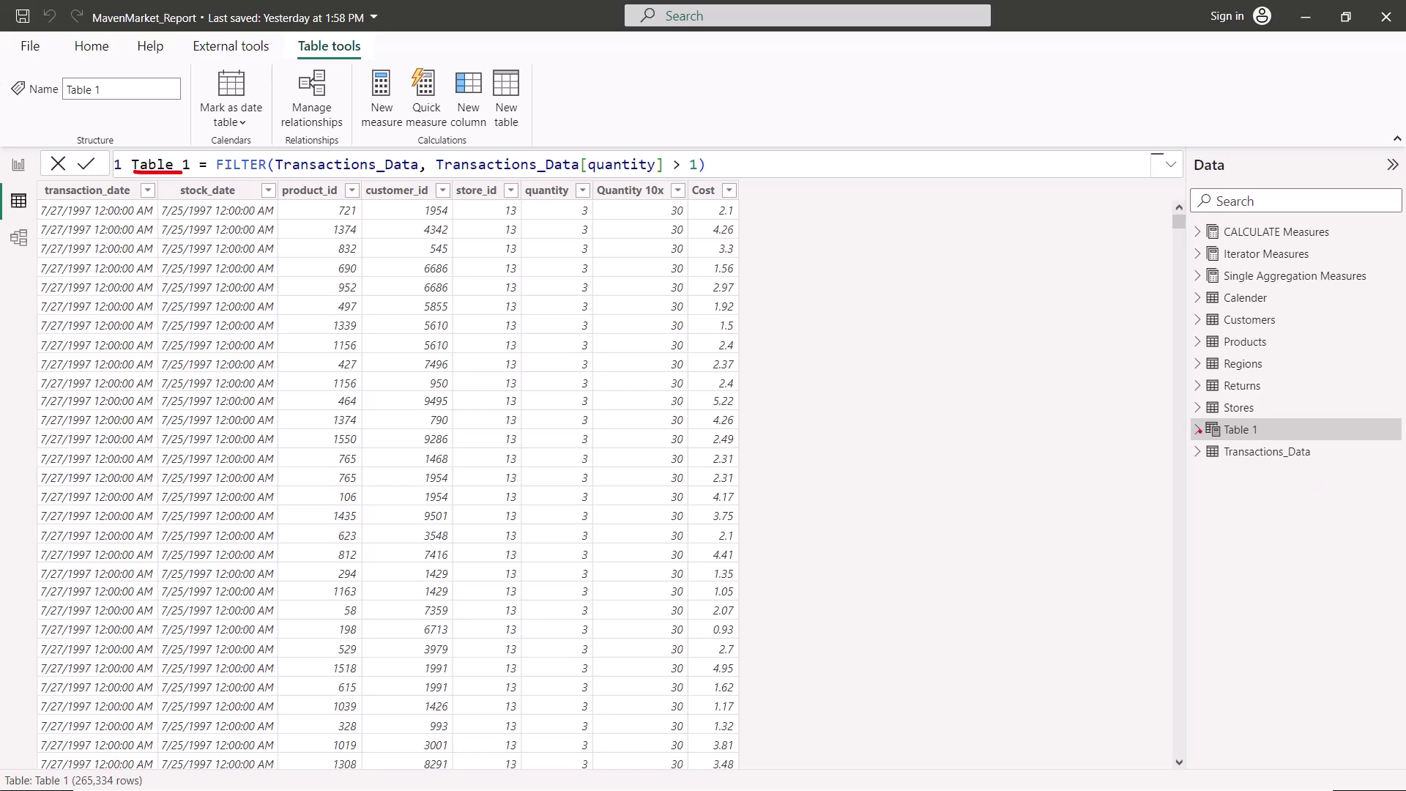
left_click_drag(1186, 423, 1278, 441)
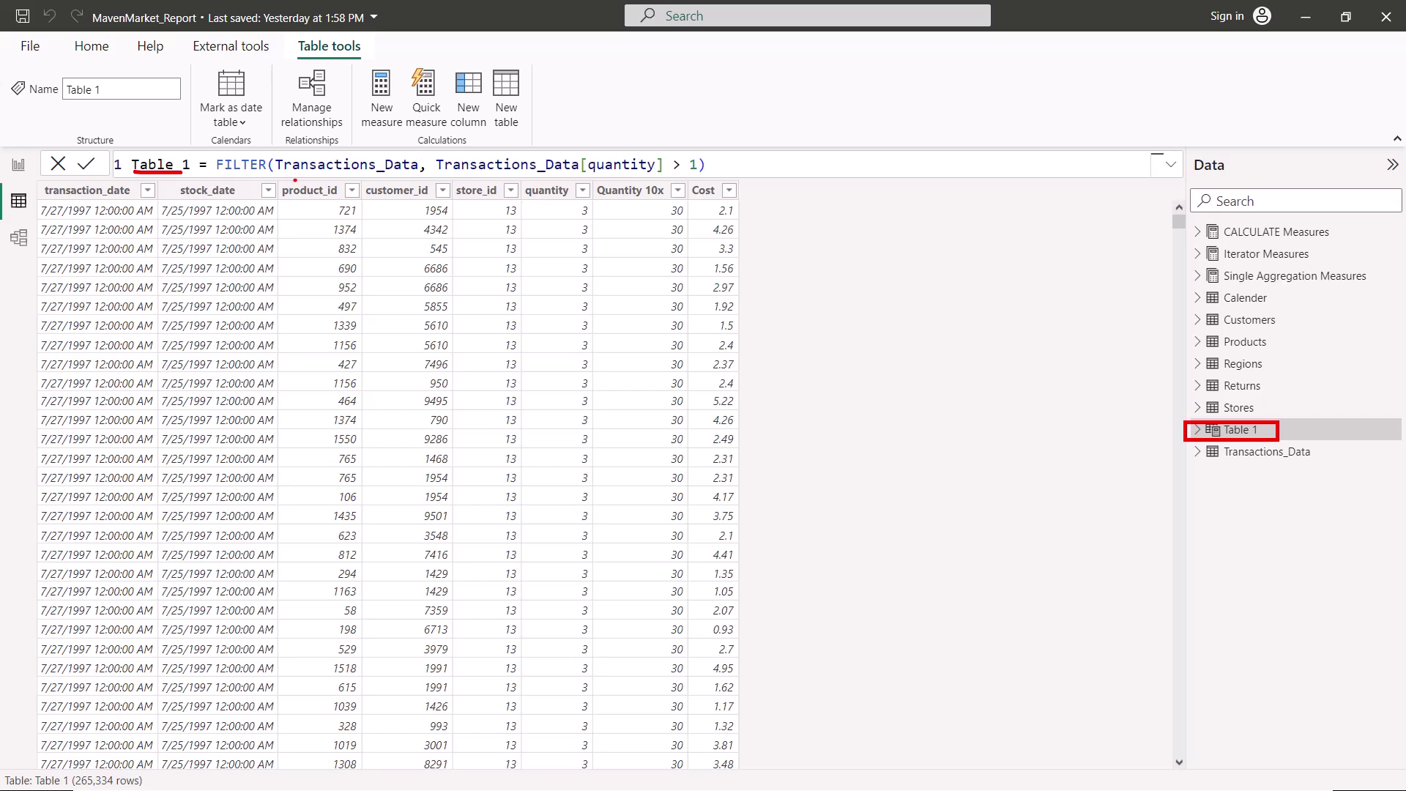
left_click_drag(279, 176, 422, 179)
mouse_move(65, 766)
left_mouse_down()
mouse_move(79, 788)
mouse_move(152, 788)
left_mouse_up()
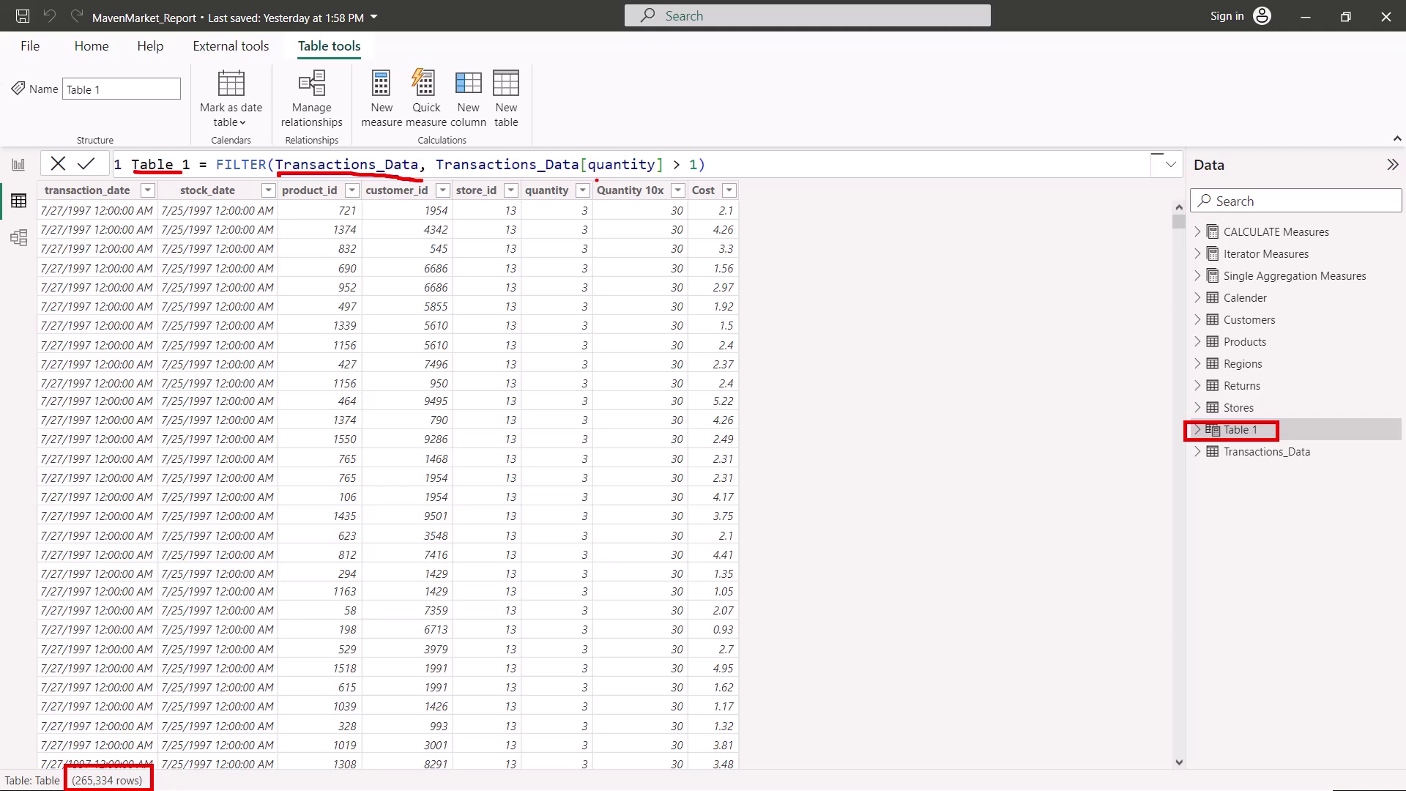
- Compare the row count of Transactions_Data with that of the filtered Table 1
left_click_drag(586, 177, 716, 175)
left_click(1270, 455)
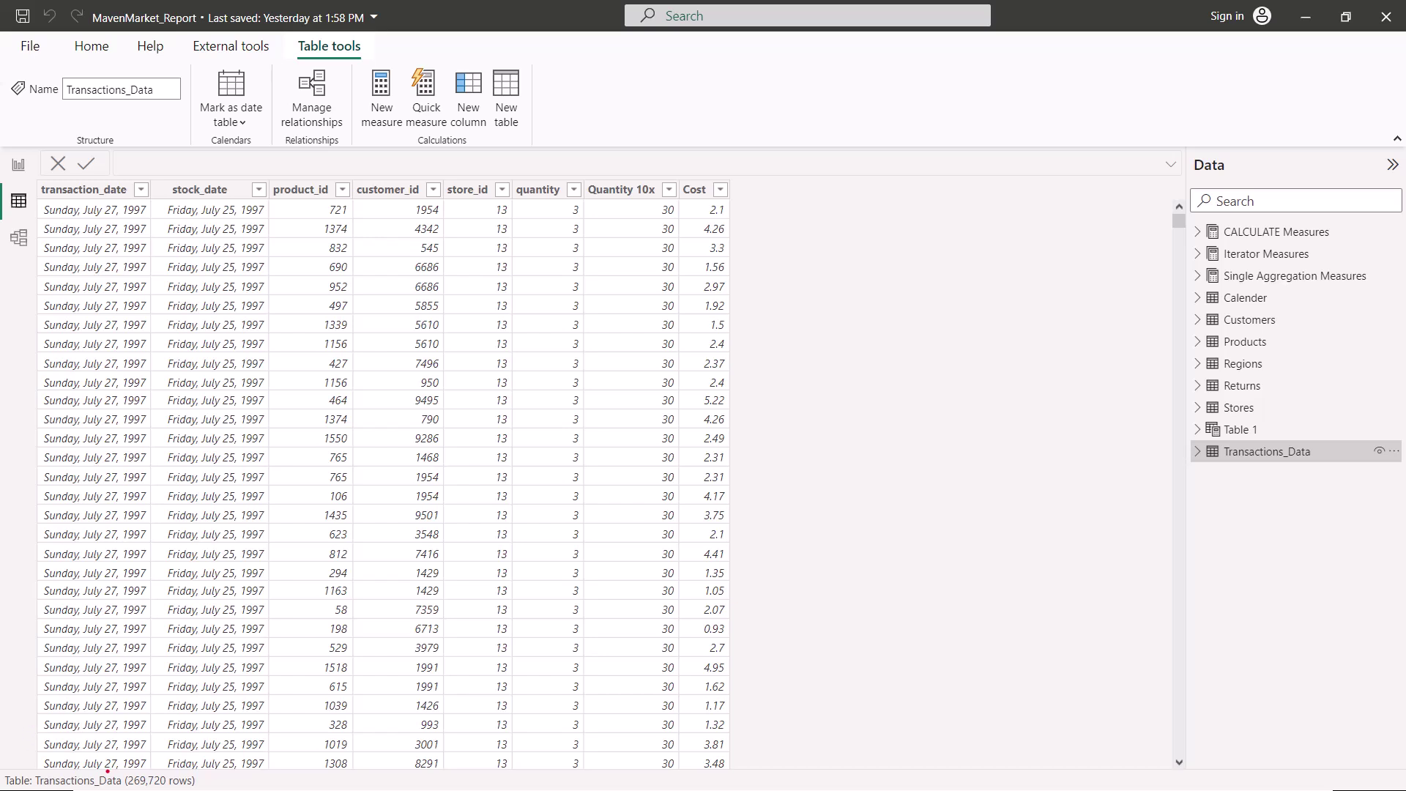
mouse_move(122, 764)
left_mouse_down()
mouse_move(149, 789)
mouse_move(205, 788)
left_mouse_up()
left_click(1239, 430)
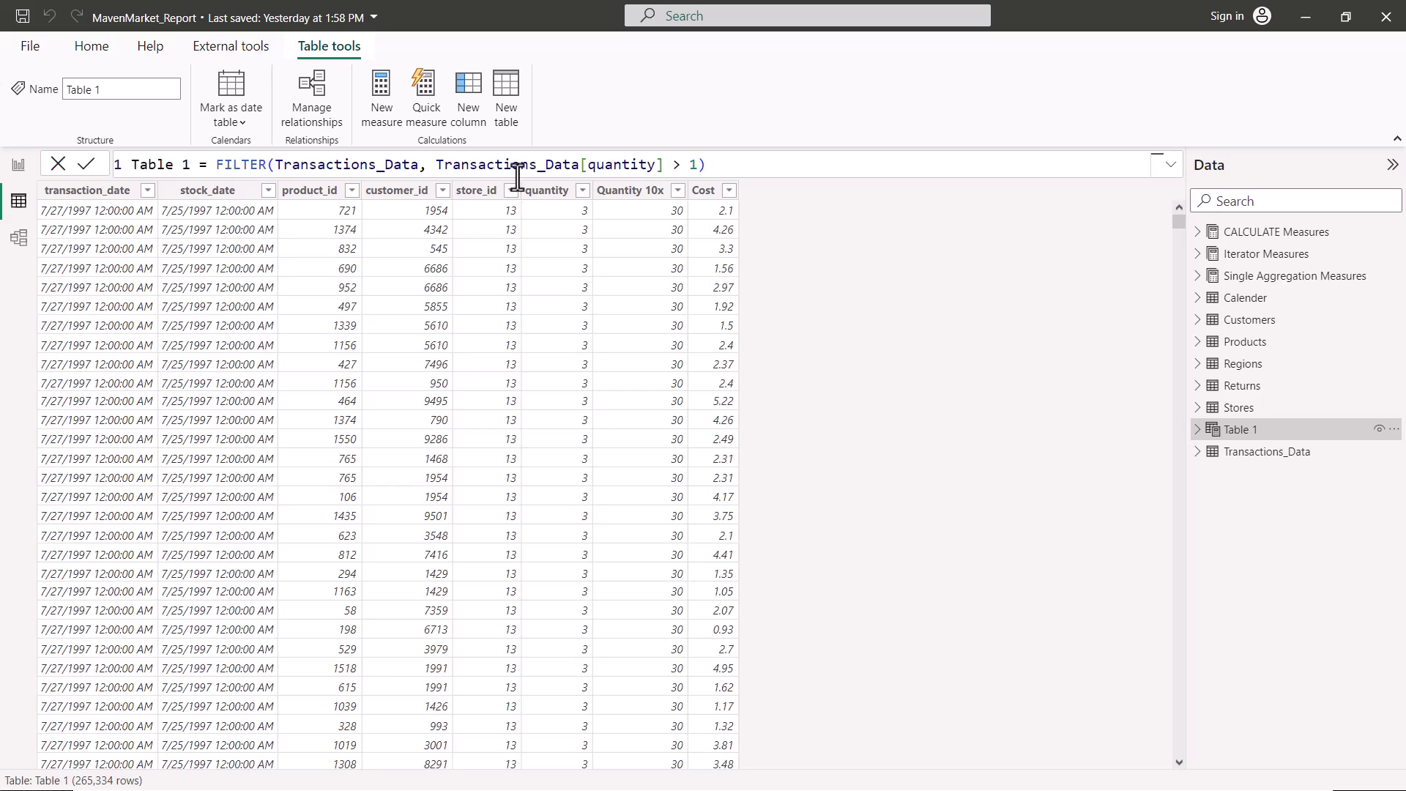
- Examine the FILTER arguments in Table 1's formula and check where Table 1 sits in the model diagram
left_click_drag(437, 167, 704, 166)
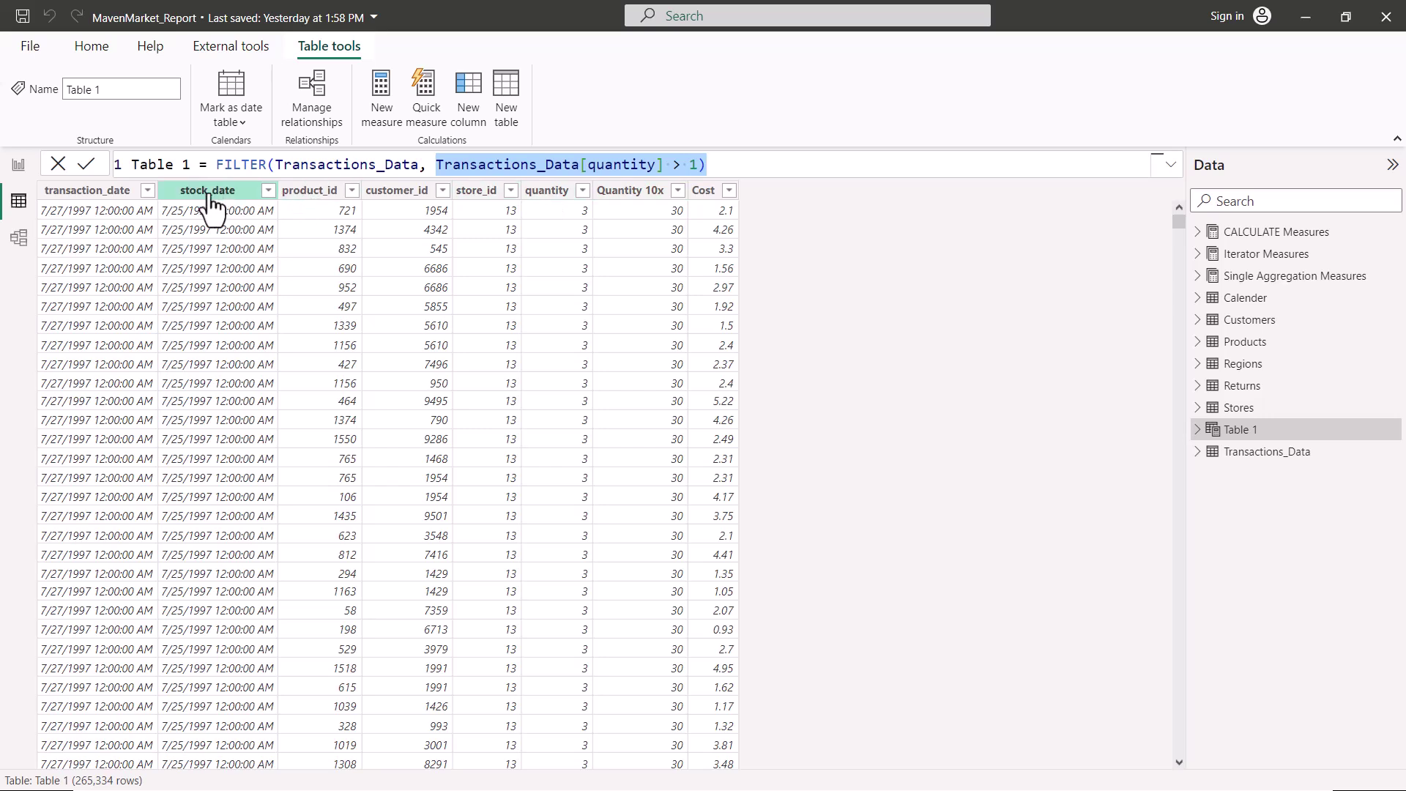
left_click_drag(275, 164, 689, 165)
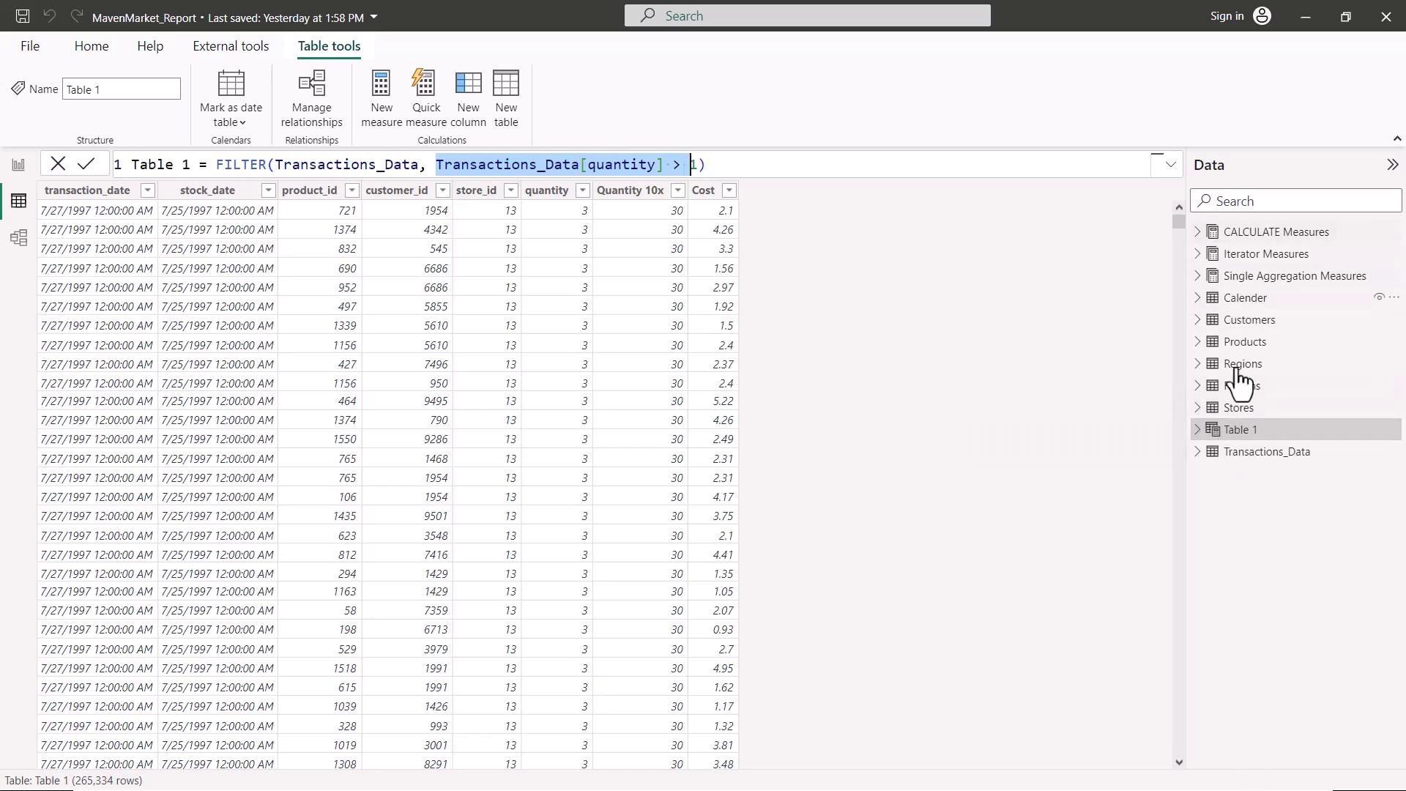
left_click(19, 237)
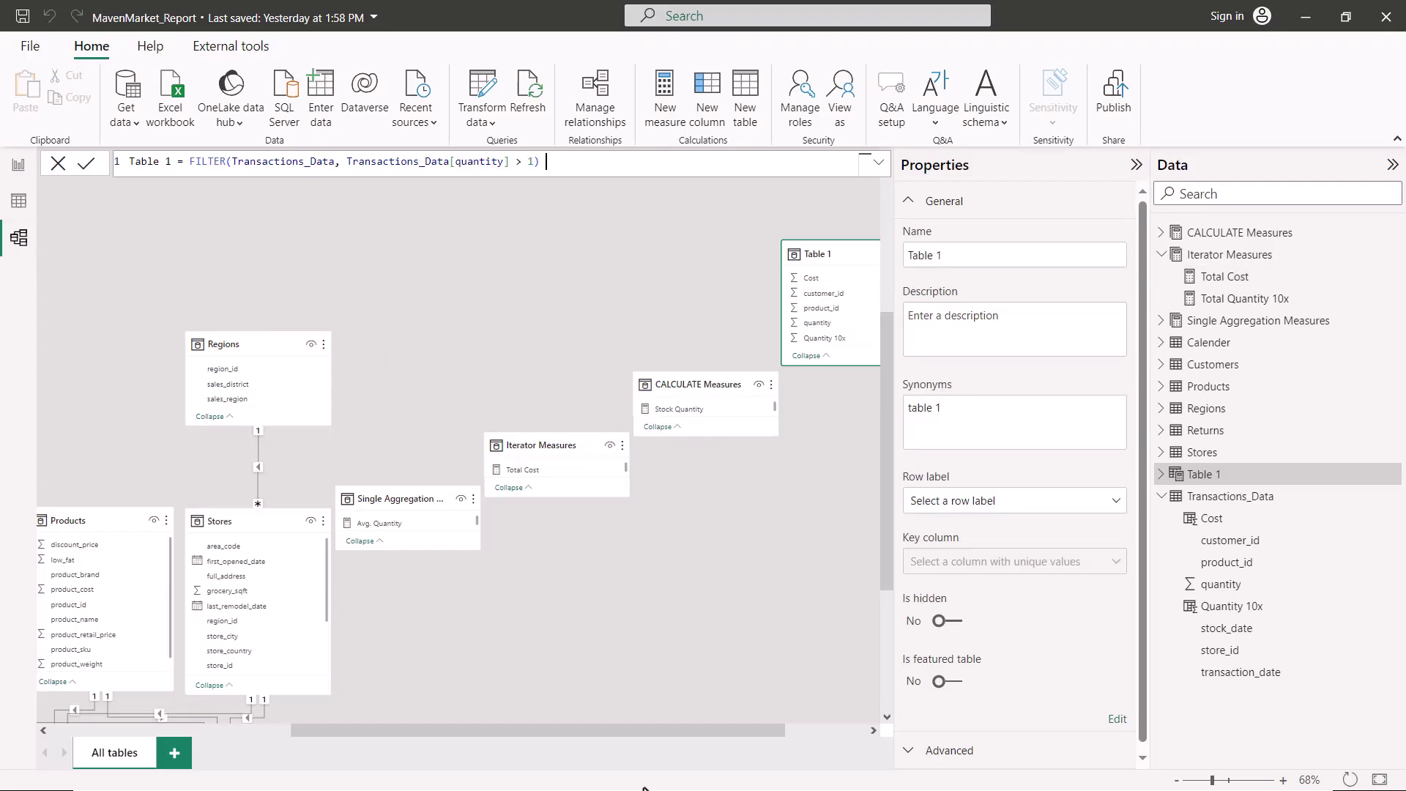
left_click_drag(643, 727, 765, 726)
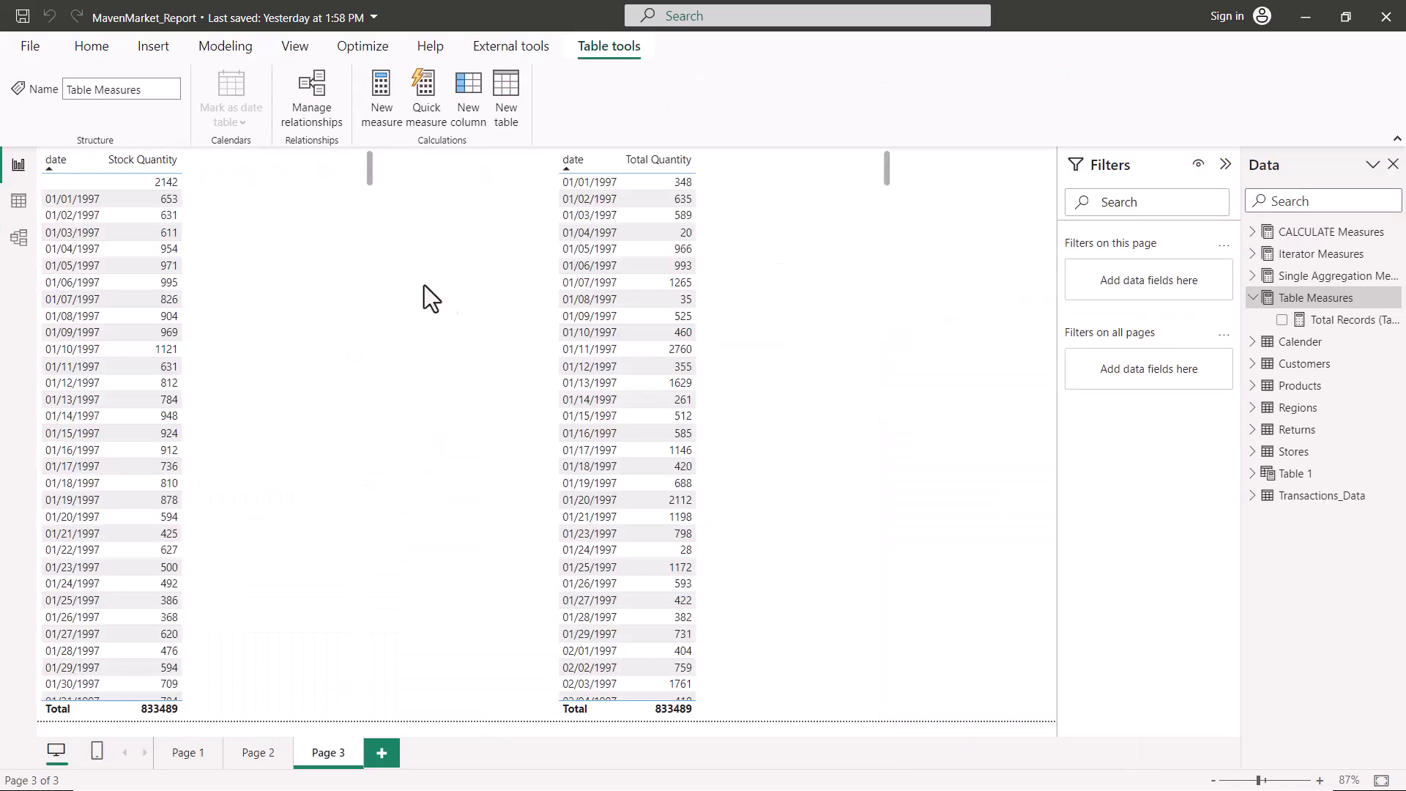
- Open the Total Records (Table 1) measure in Table Measures and review its COUNTROWS('Table 1') formula
left_click(1334, 322)
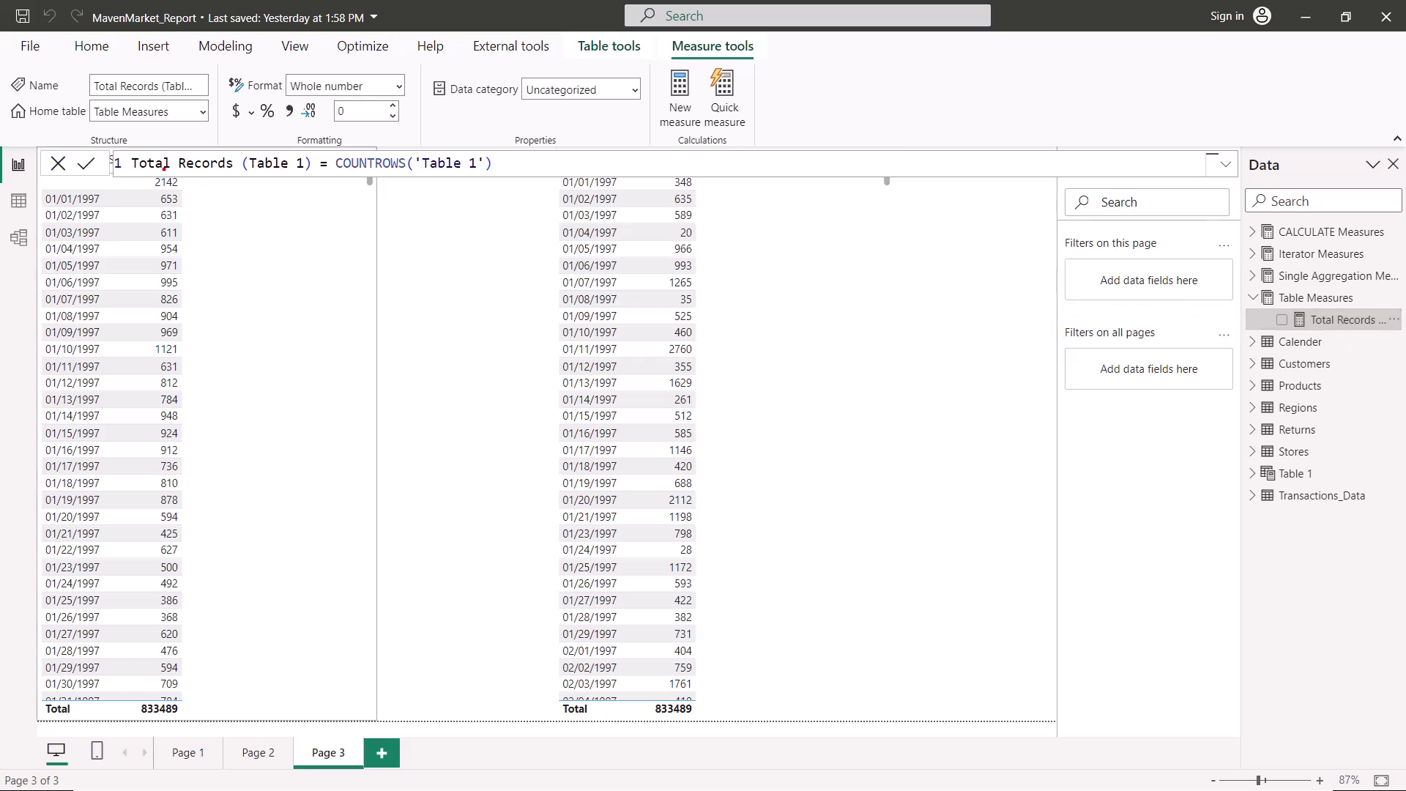
left_click_drag(164, 173, 400, 174)
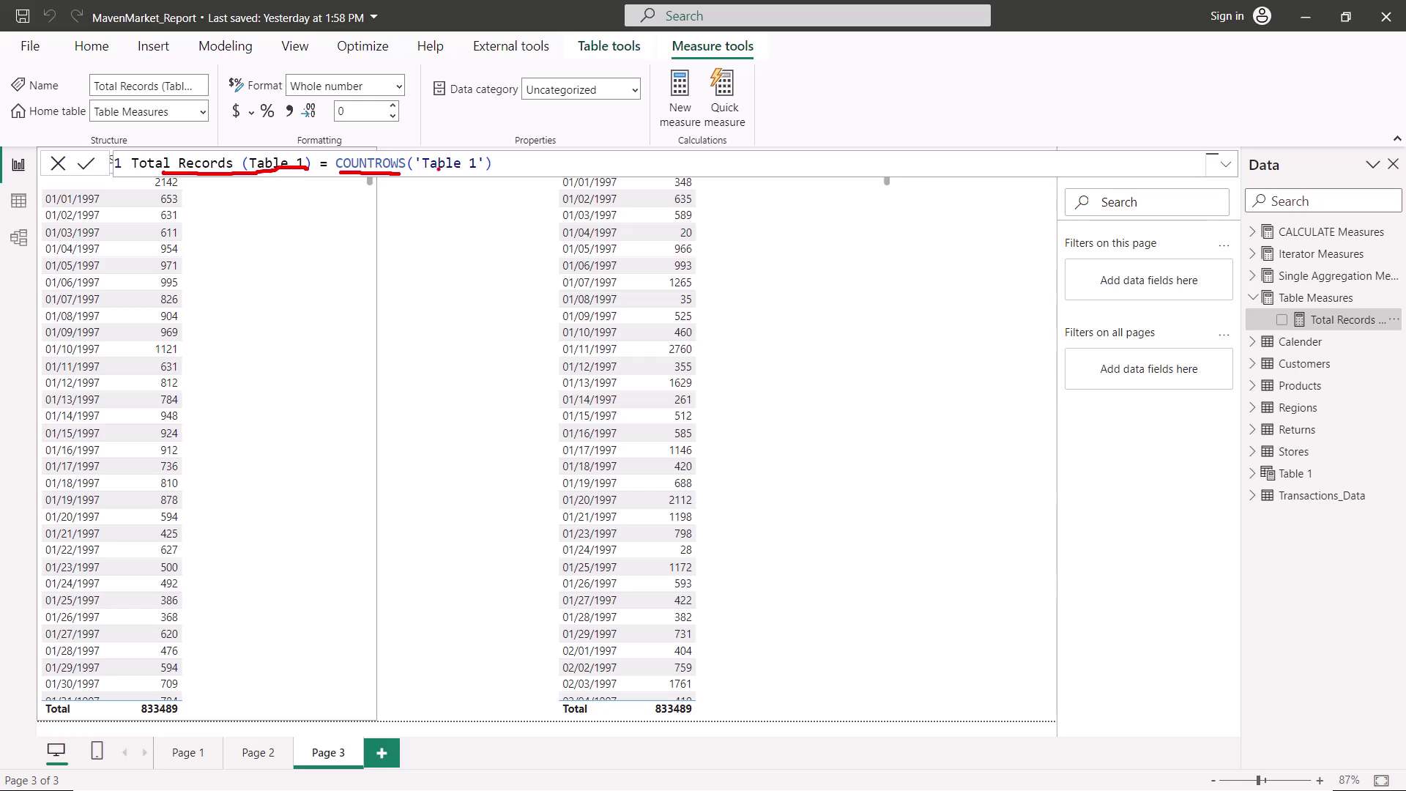
left_click_drag(422, 172, 485, 173)
key("Escape")
- Add a new report page and show the Total Records (Table 1) measure on it as a table visual
left_click(381, 752)
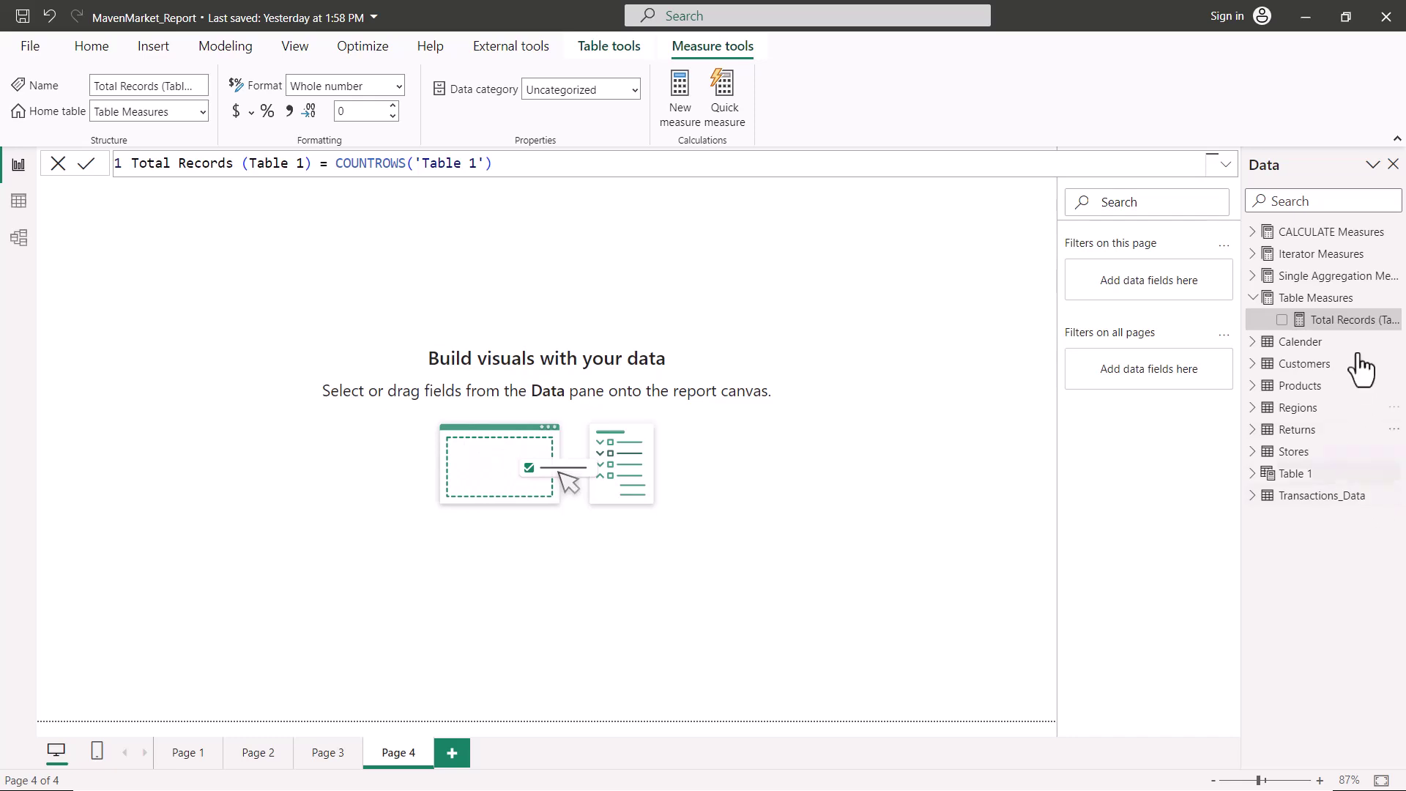
left_click_drag(1355, 333, 690, 234)
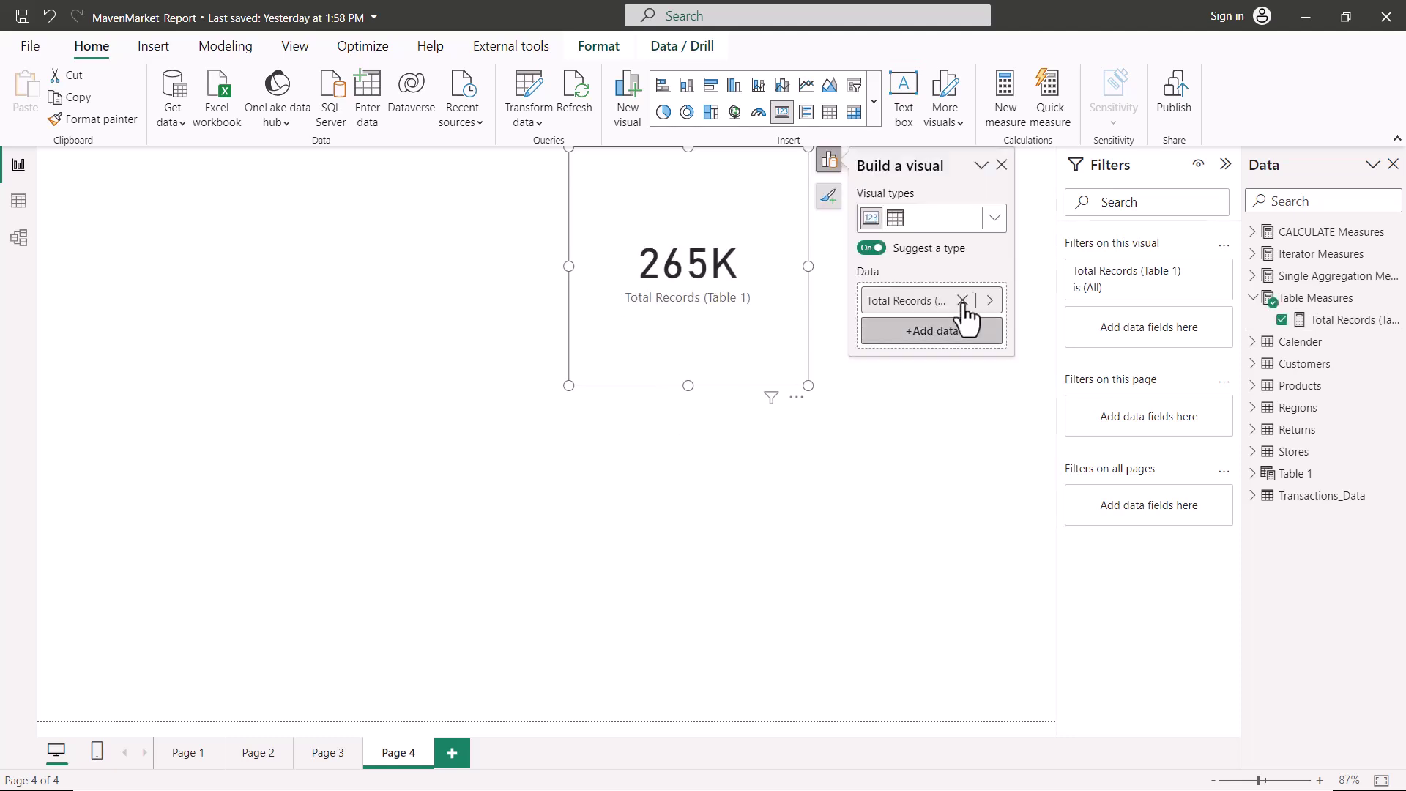
left_click(894, 218)
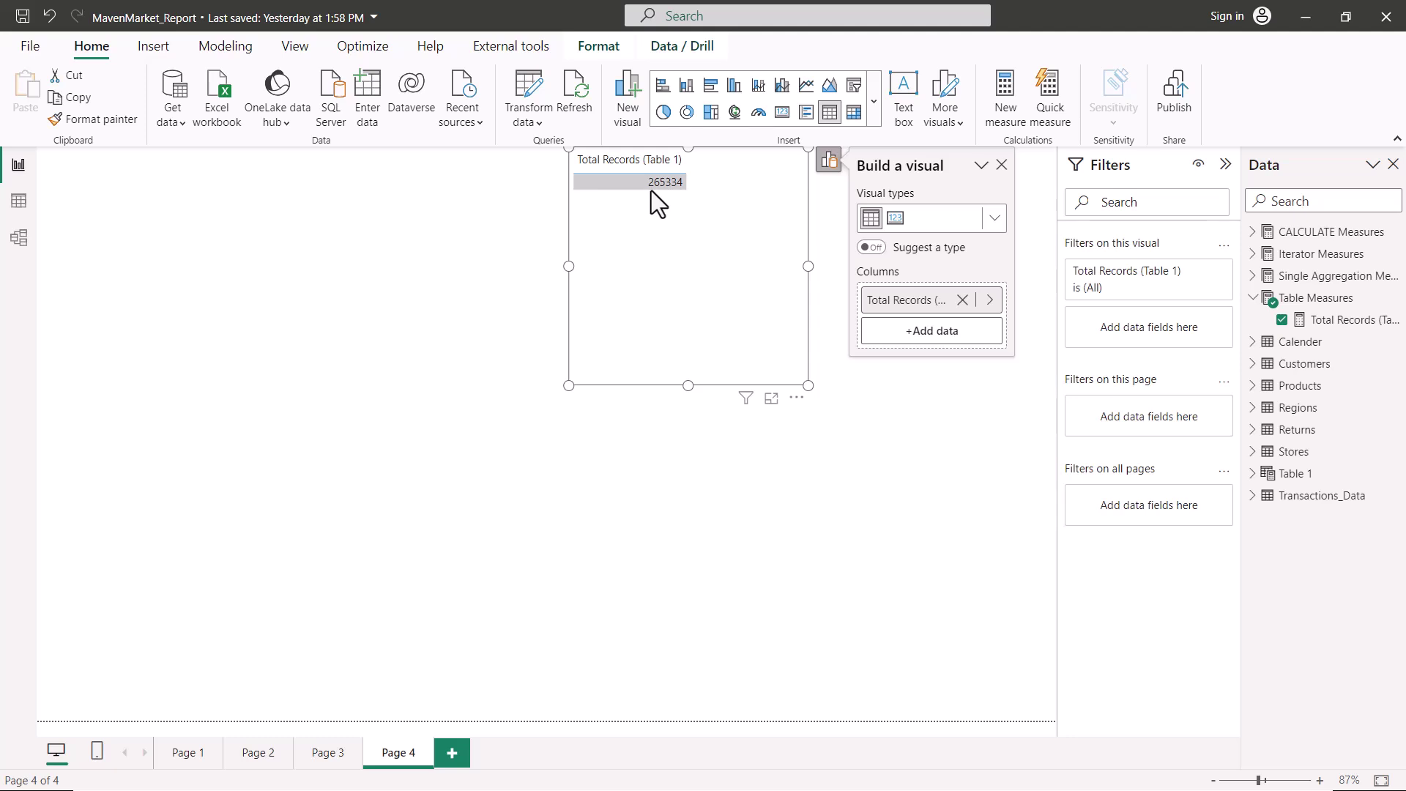
left_click_drag(649, 192, 699, 192)
left_click_drag(648, 173, 677, 169)
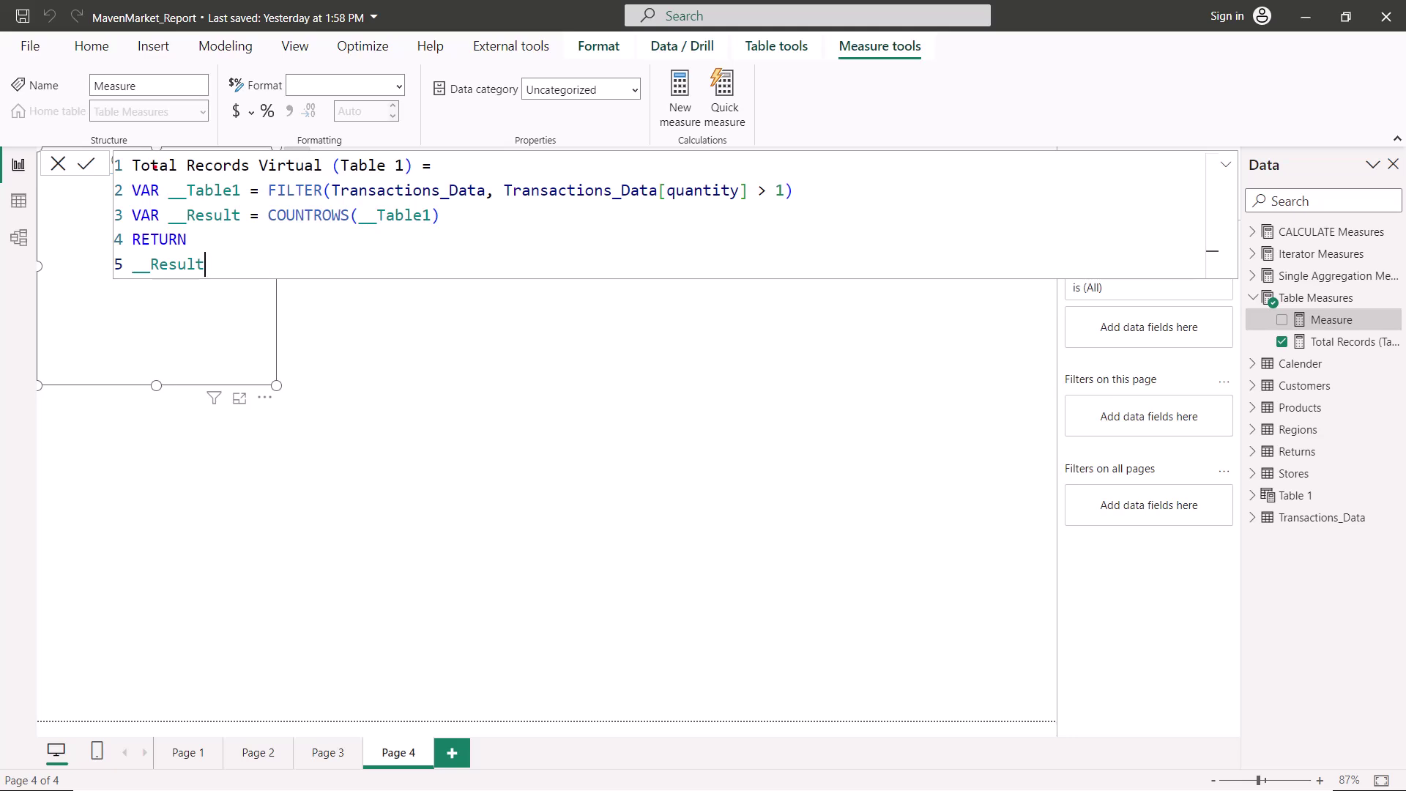
- Review the name of the Total Records Virtual (Table 1) measure and its __Table1 variable defined with FILTER on Transactions_Data
left_click_drag(153, 177, 383, 168)
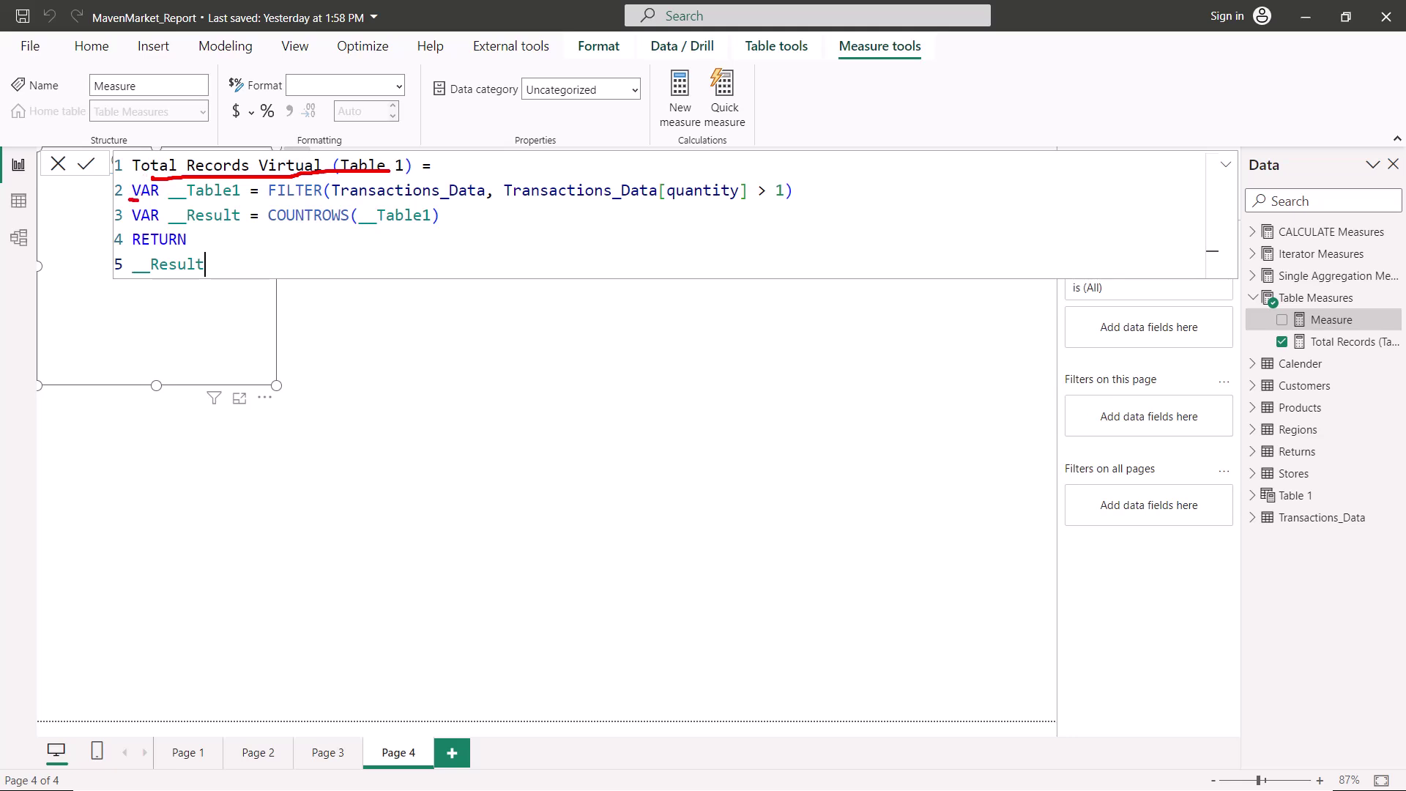
left_click_drag(159, 198, 170, 201)
mouse_move(177, 205)
left_mouse_down()
mouse_move(239, 199)
mouse_move(239, 181)
mouse_move(172, 172)
mouse_move(176, 205)
left_mouse_up()
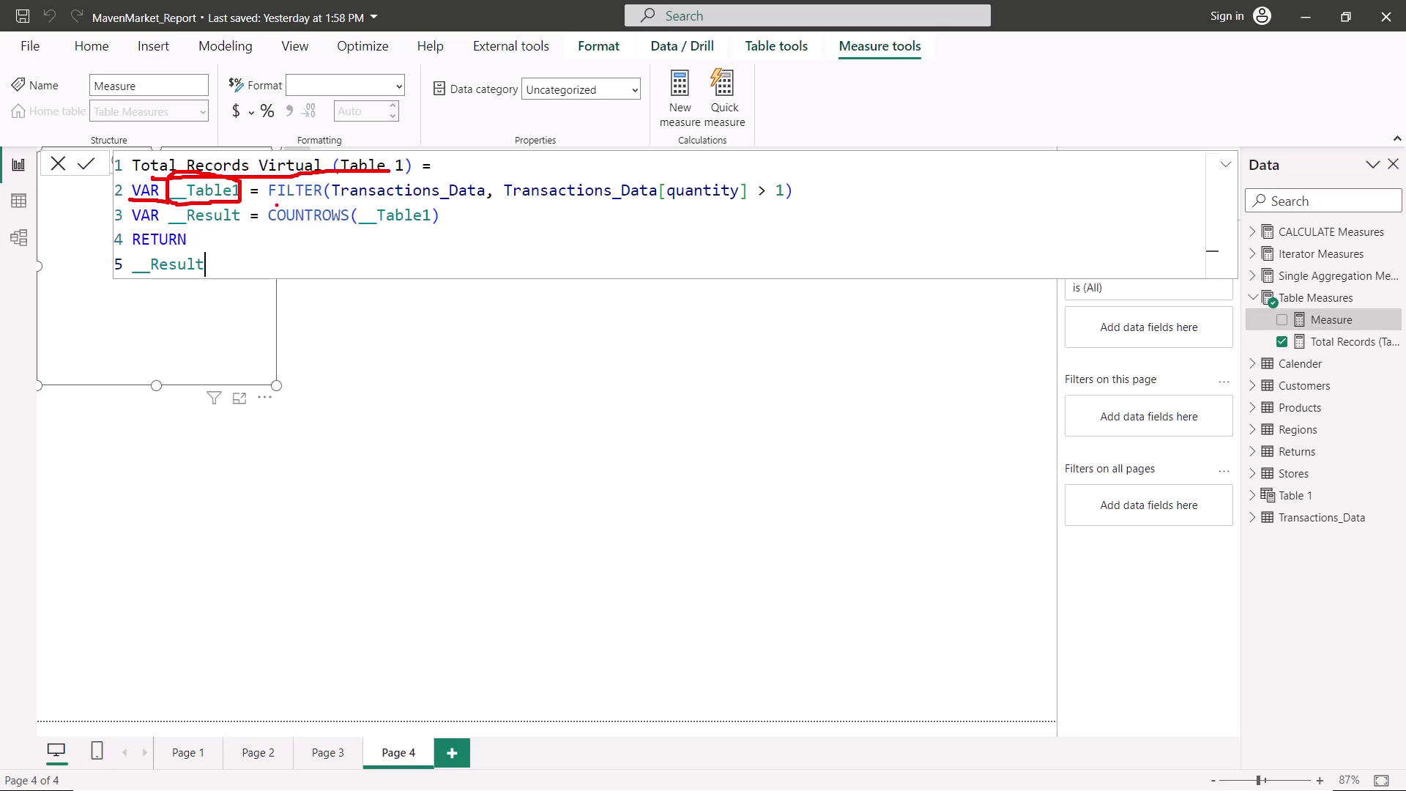
key("Escape")
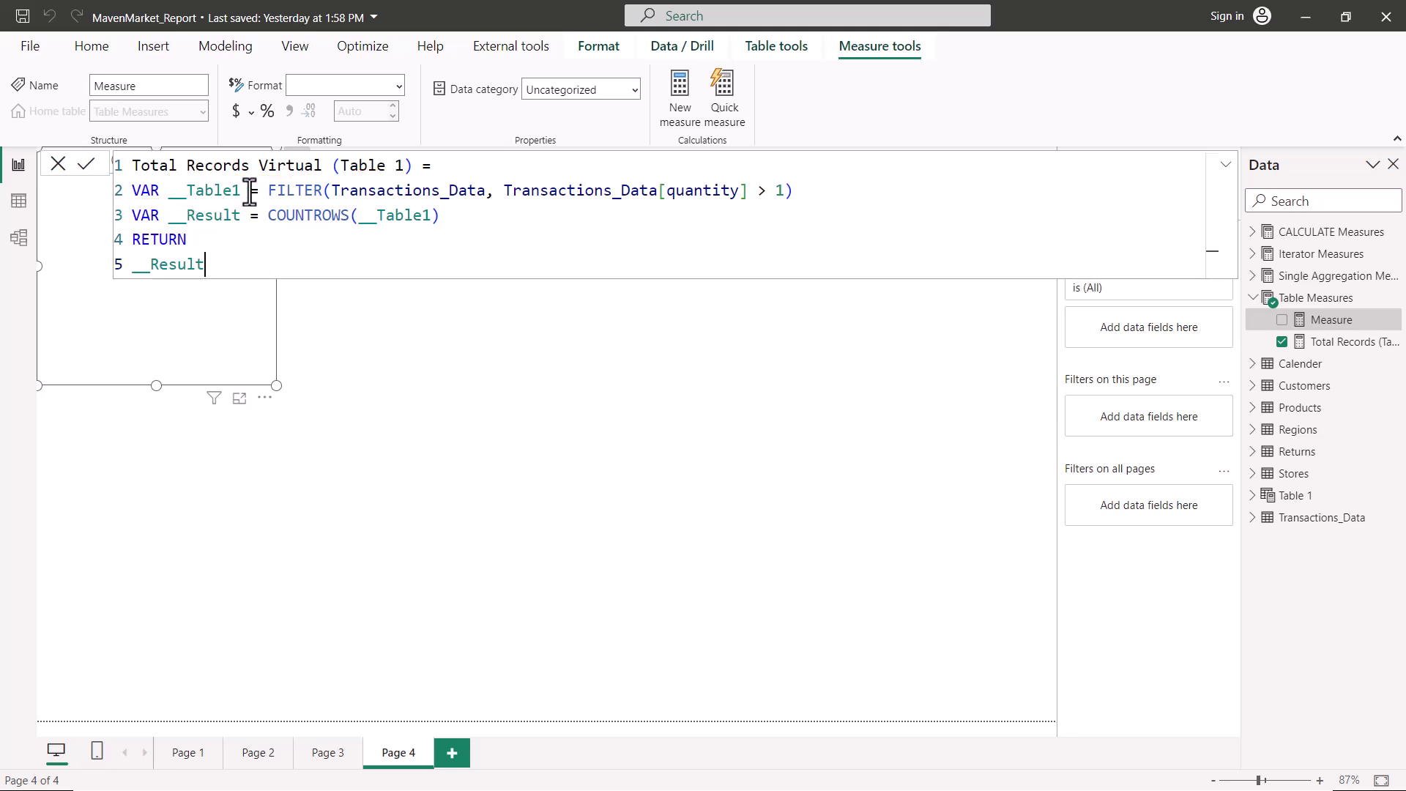
left_click_drag(268, 192, 795, 192)
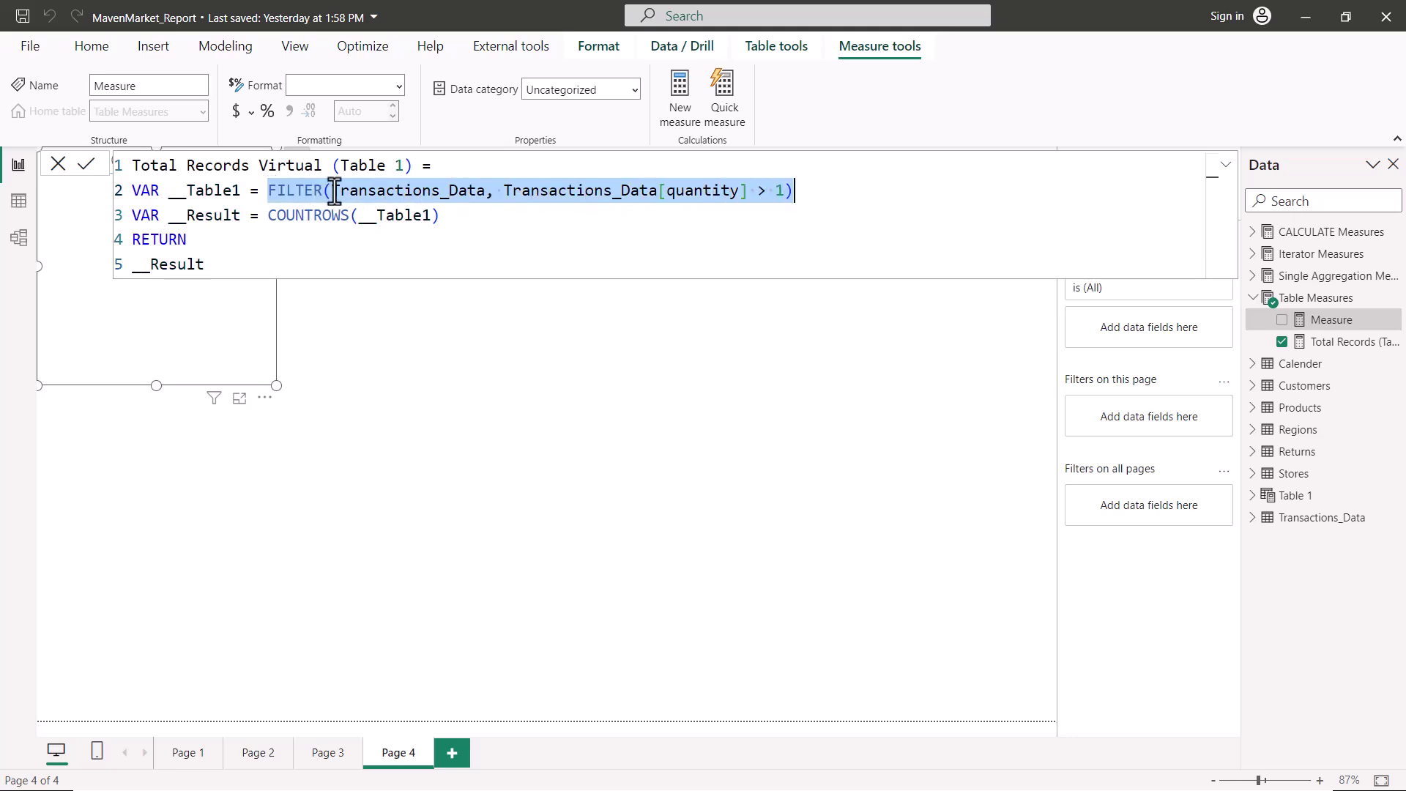
left_click_drag(169, 192, 241, 192)
left_click(223, 192)
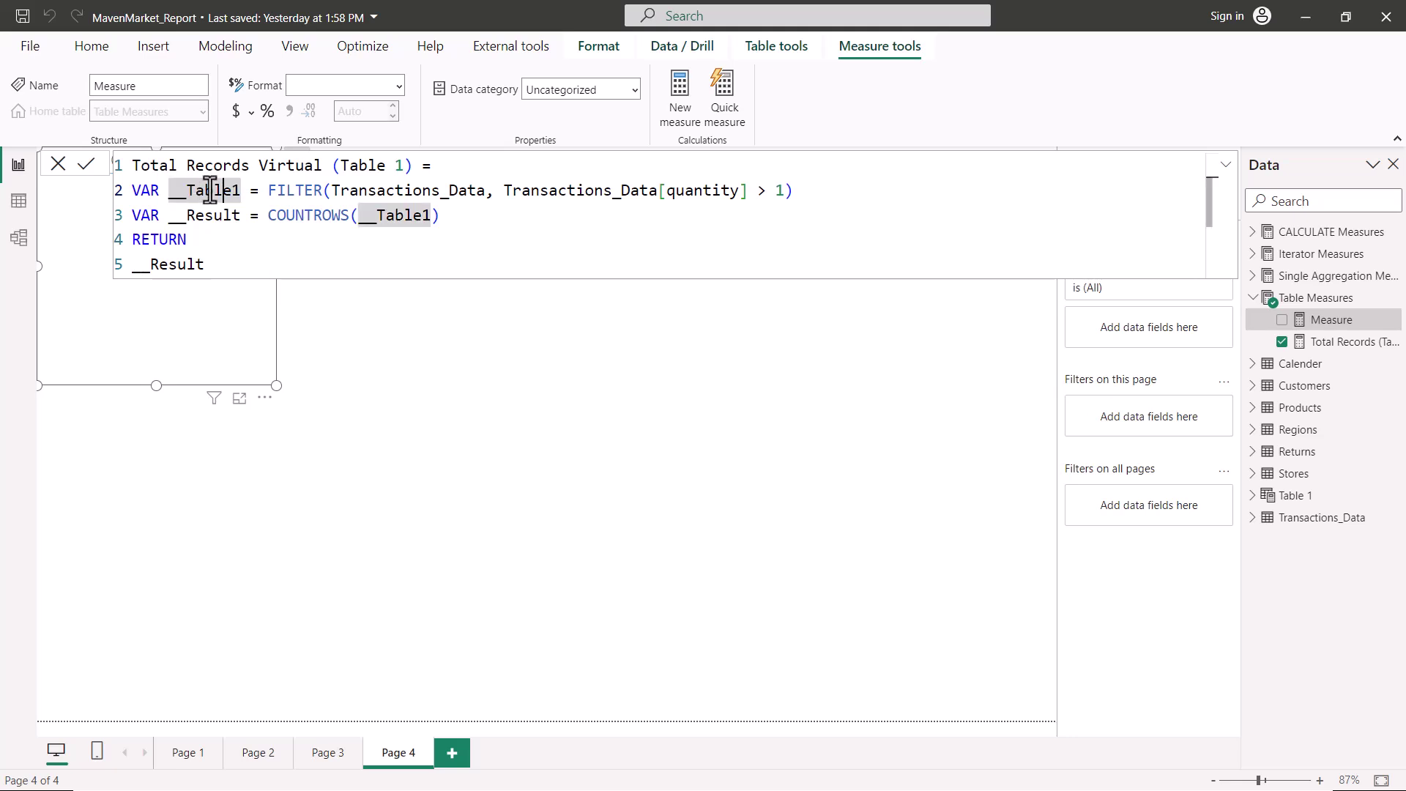
- Review the measure's __Result variable, which uses COUNTROWS(__Table1), and the RETURN expression
left_click_drag(131, 214, 231, 217)
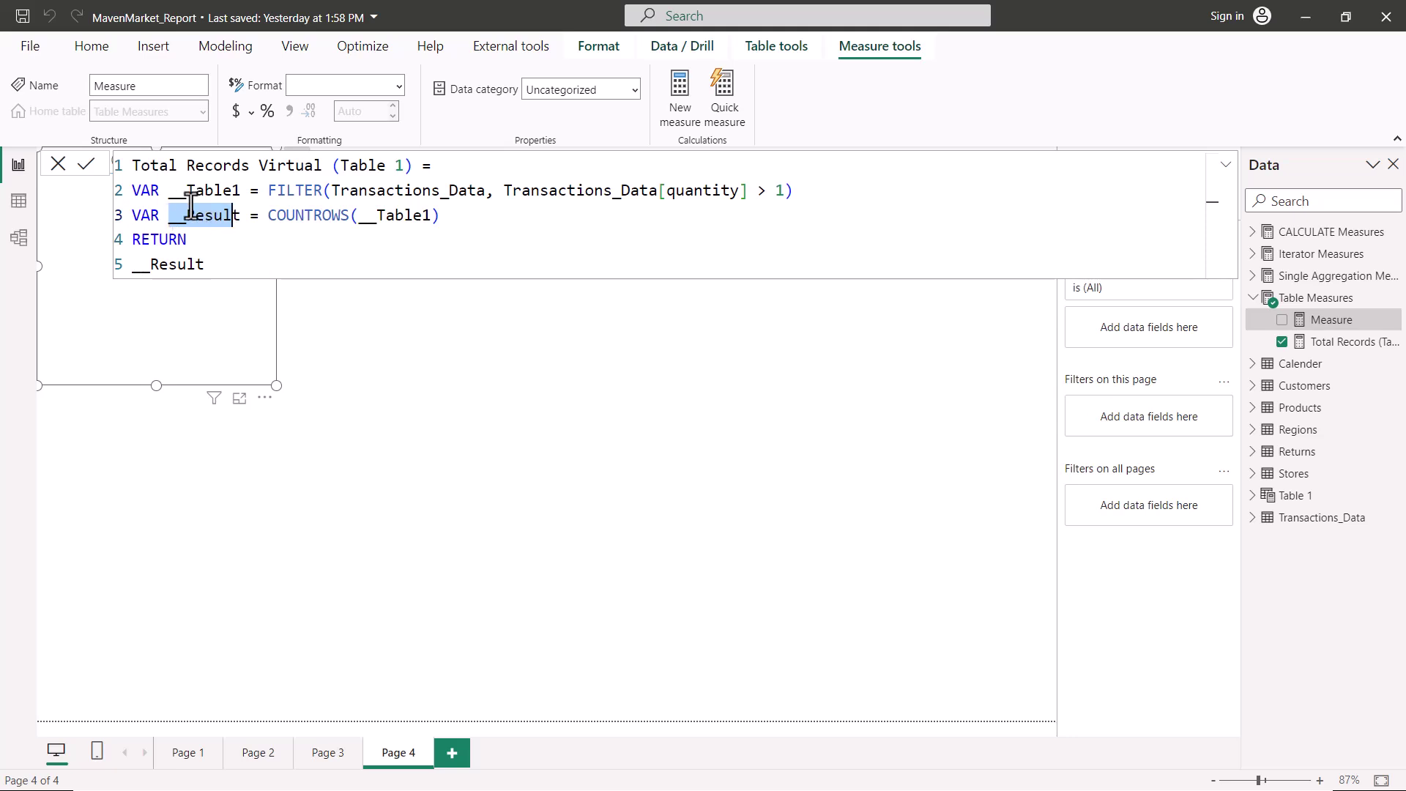
left_click(192, 215)
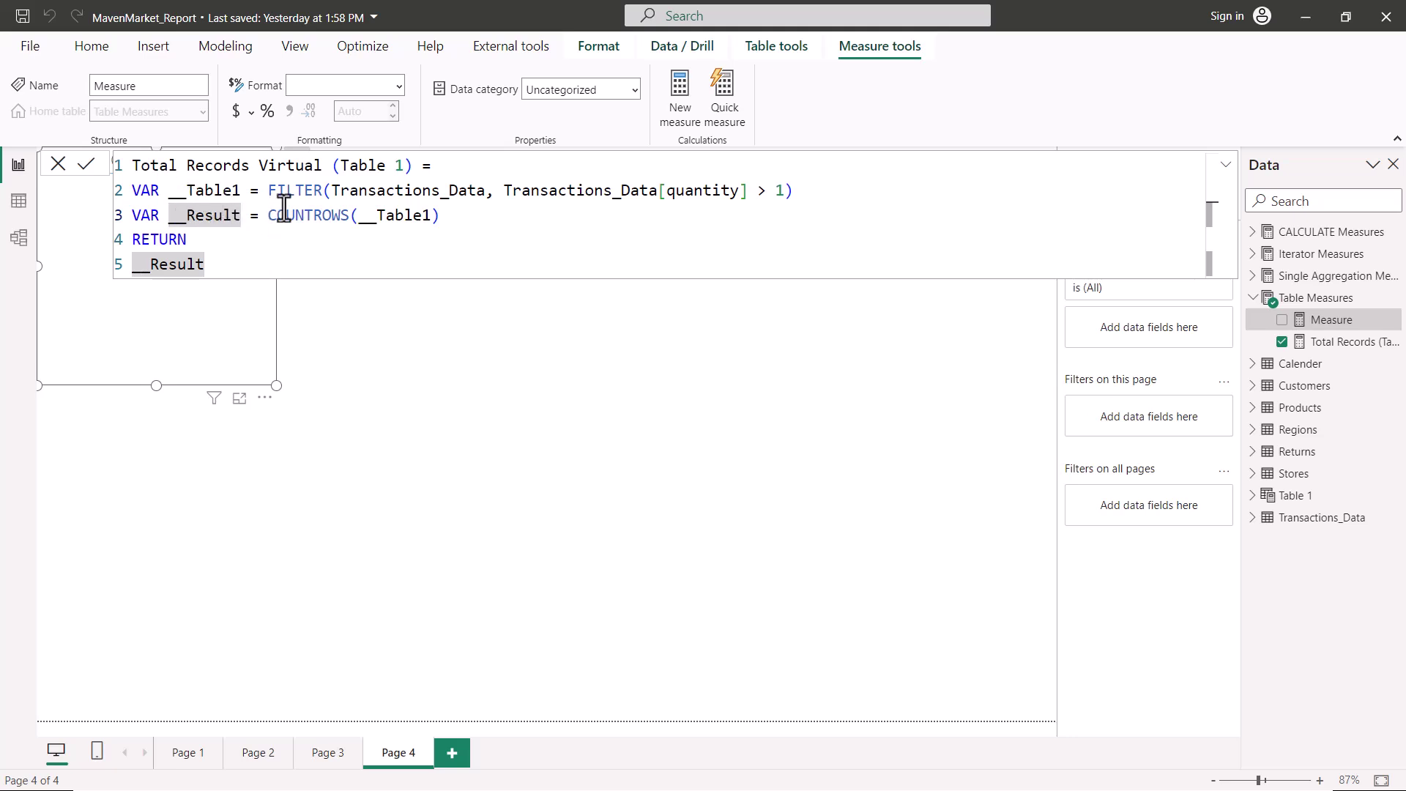
left_click_drag(270, 214, 440, 221)
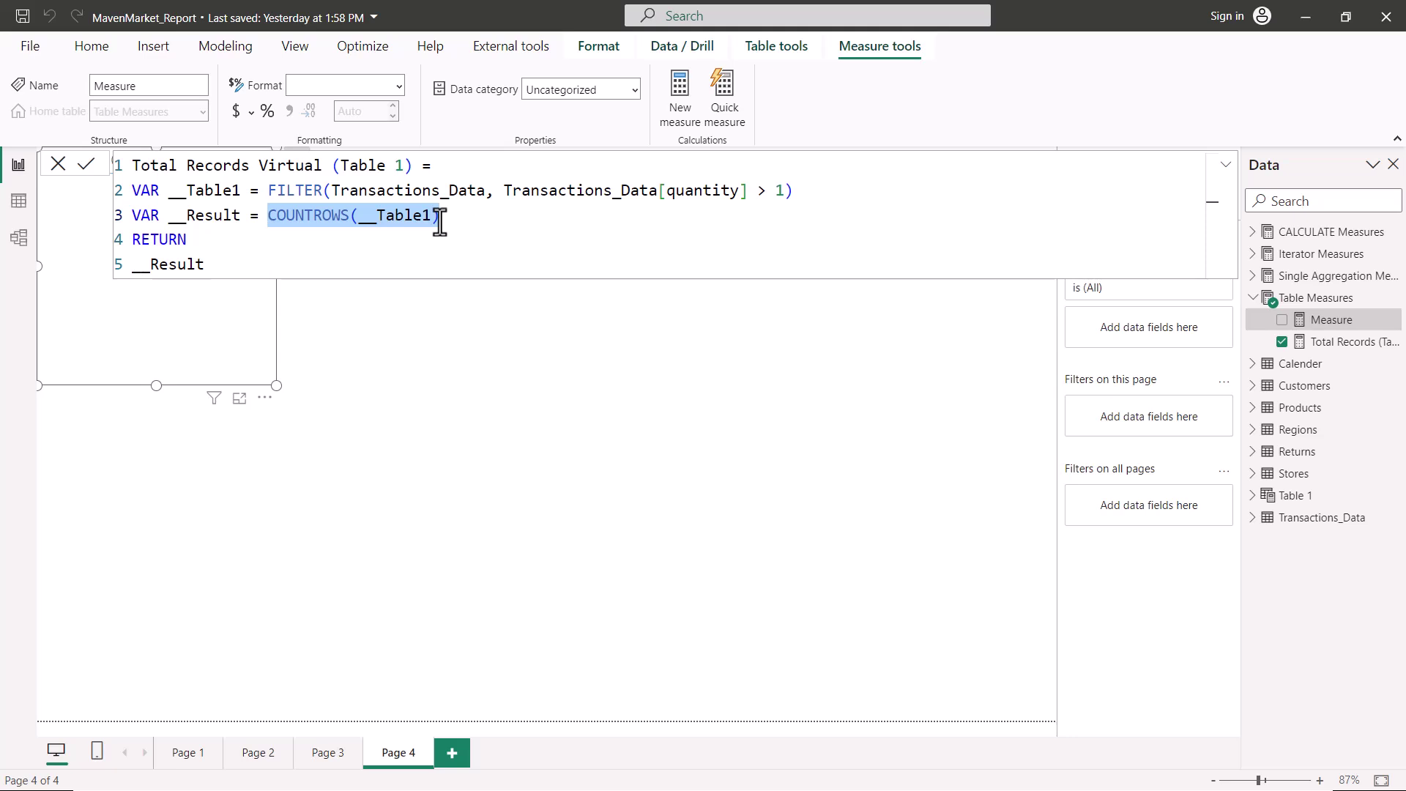
left_click(317, 234)
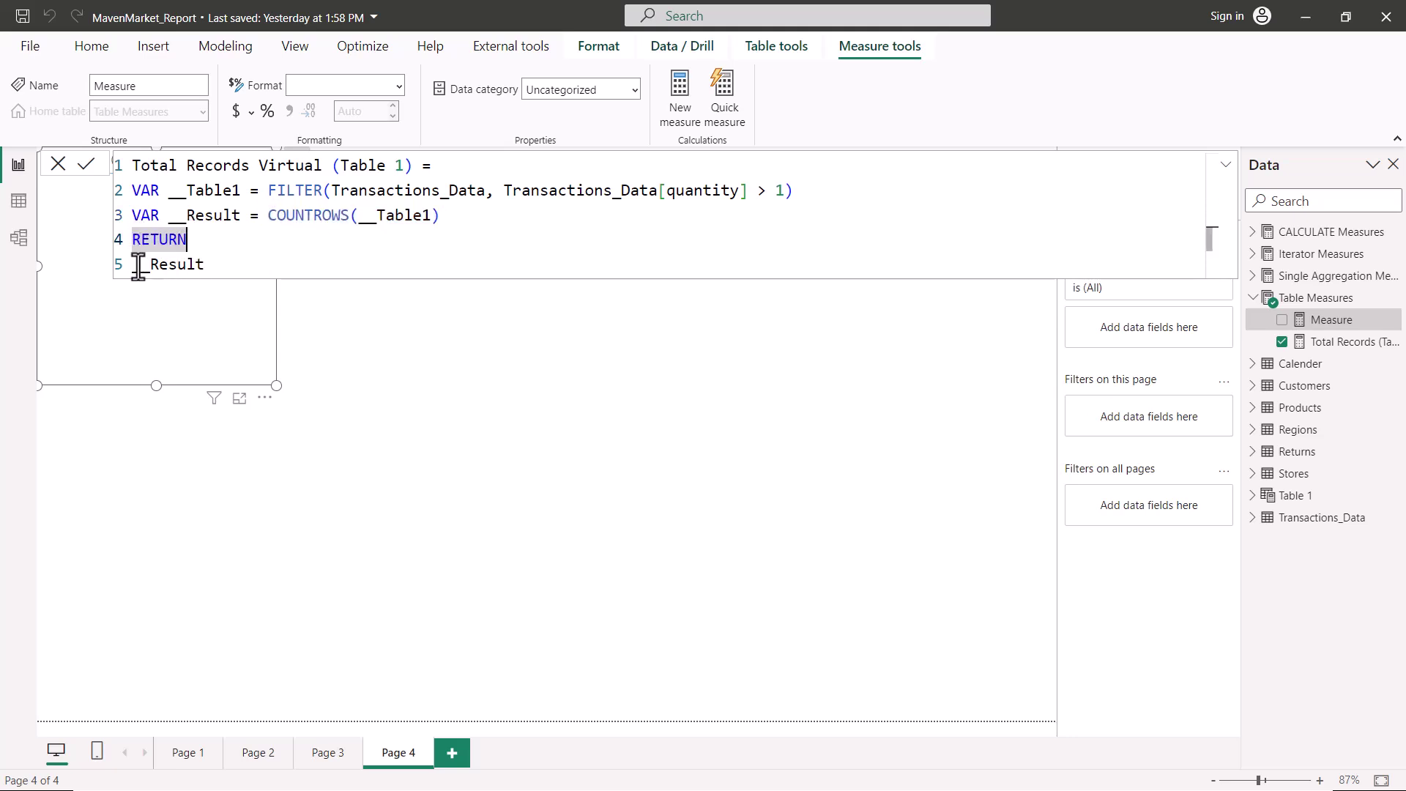
left_click_drag(134, 268, 208, 266)
left_click(221, 265)
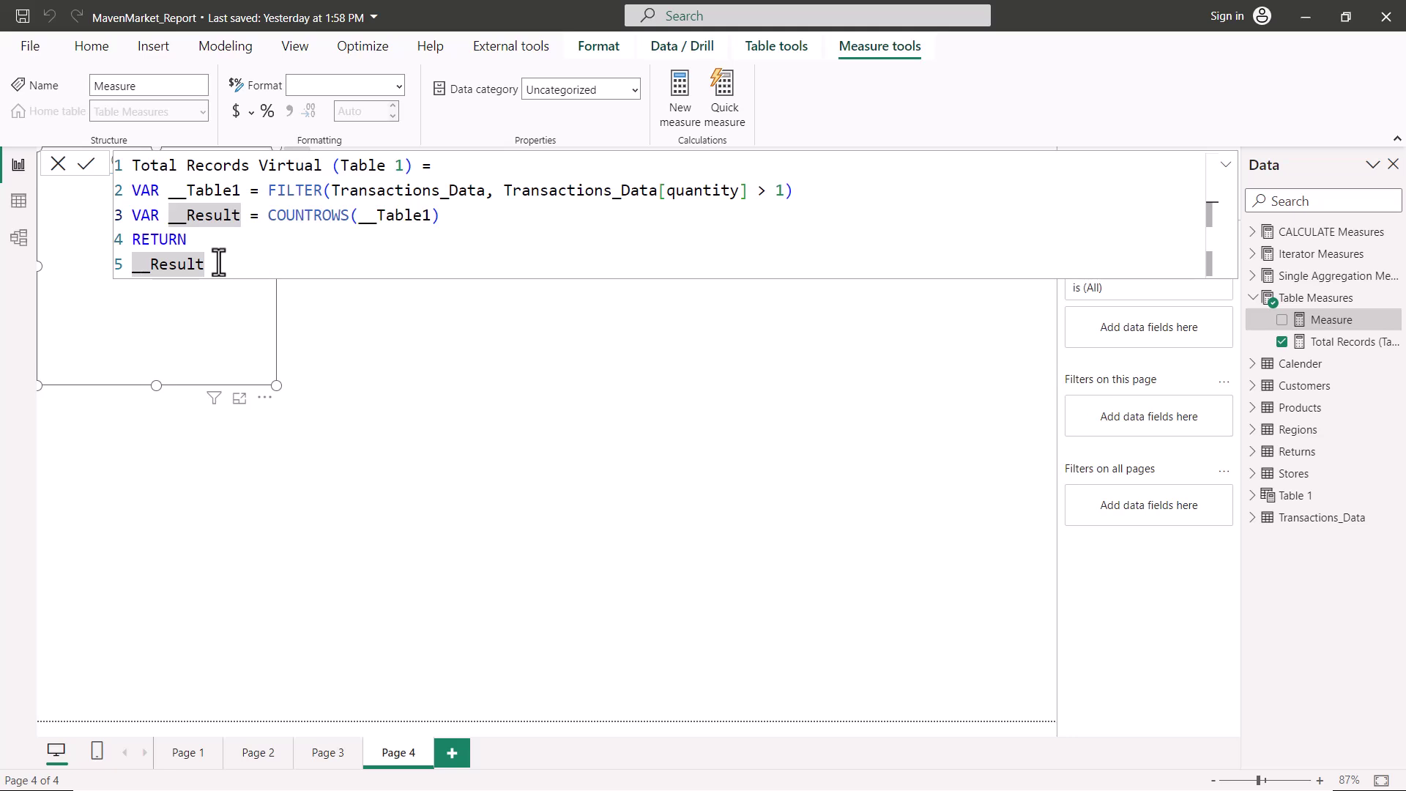
- Commit the Total Records Virtual (Table 1) measure and show it on Page 4 as a second table visual
left_click(1048, 349)
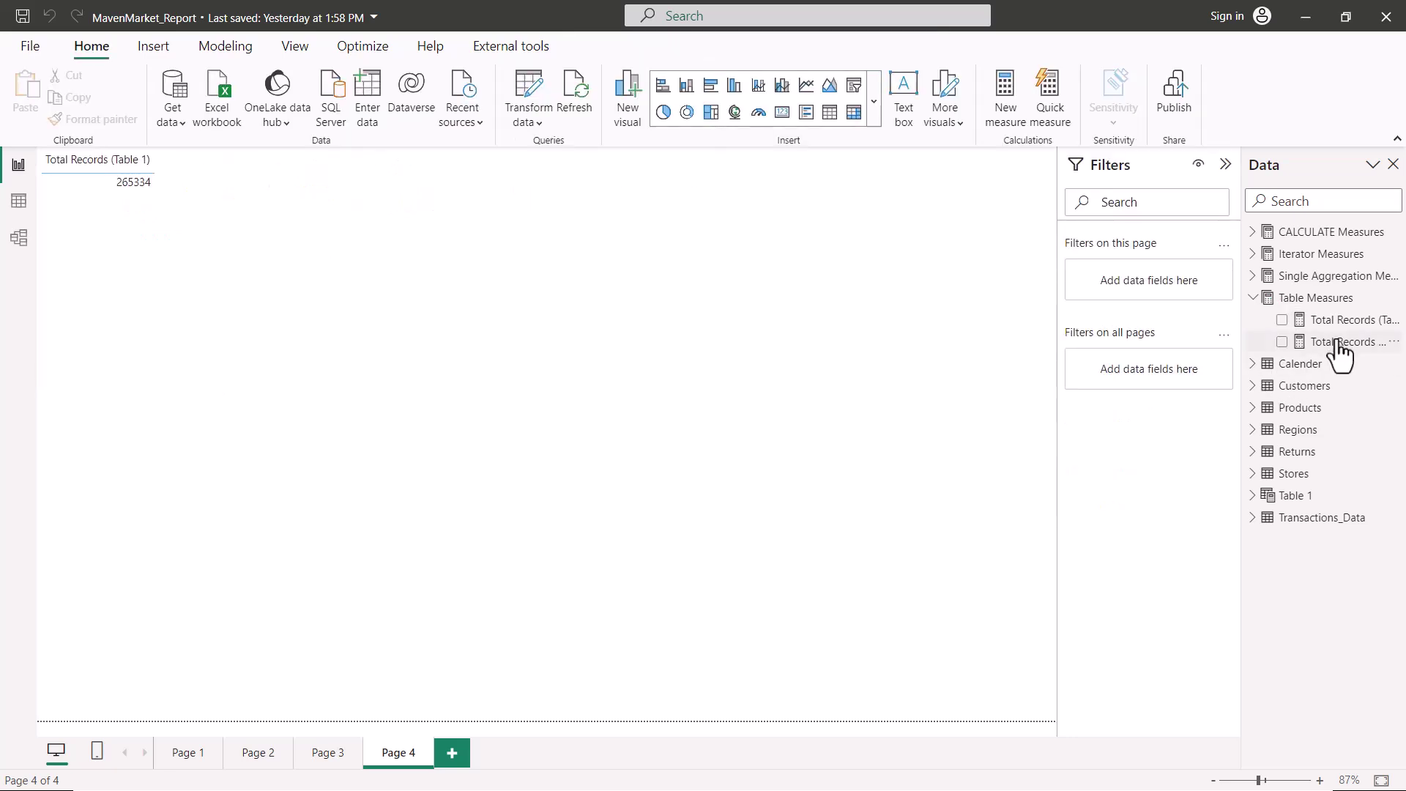
left_click(1328, 346)
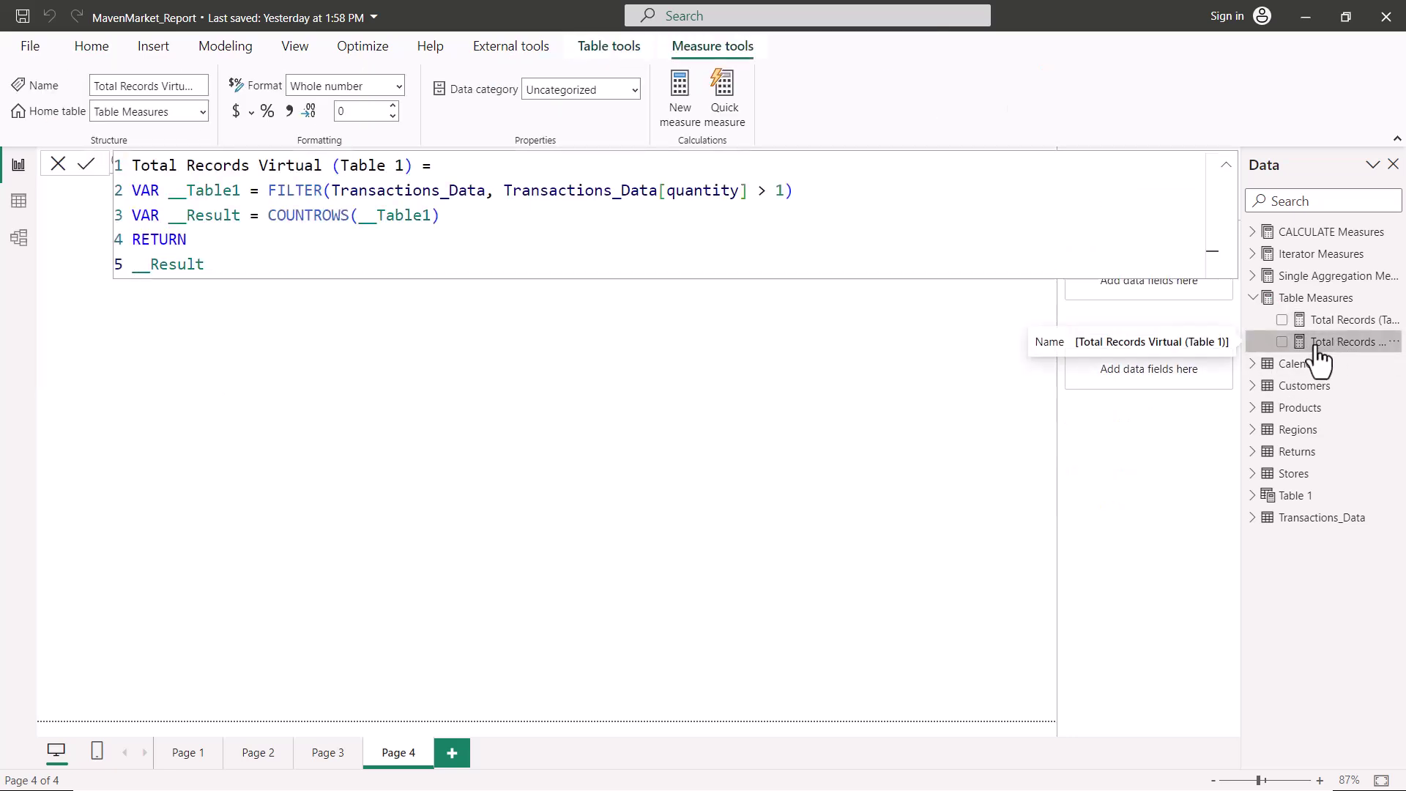
left_click(893, 359)
left_click_drag(1355, 343, 762, 421)
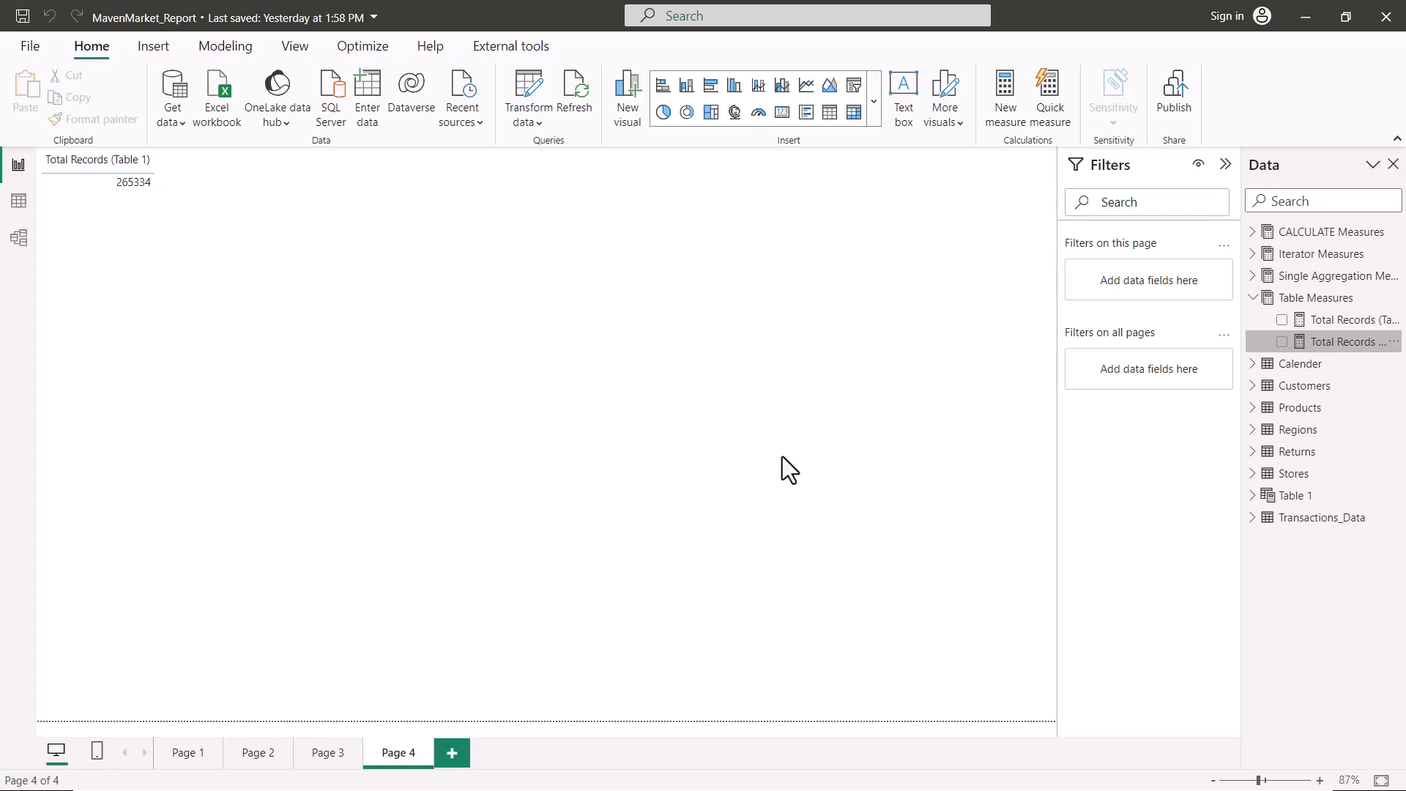
left_click(508, 219)
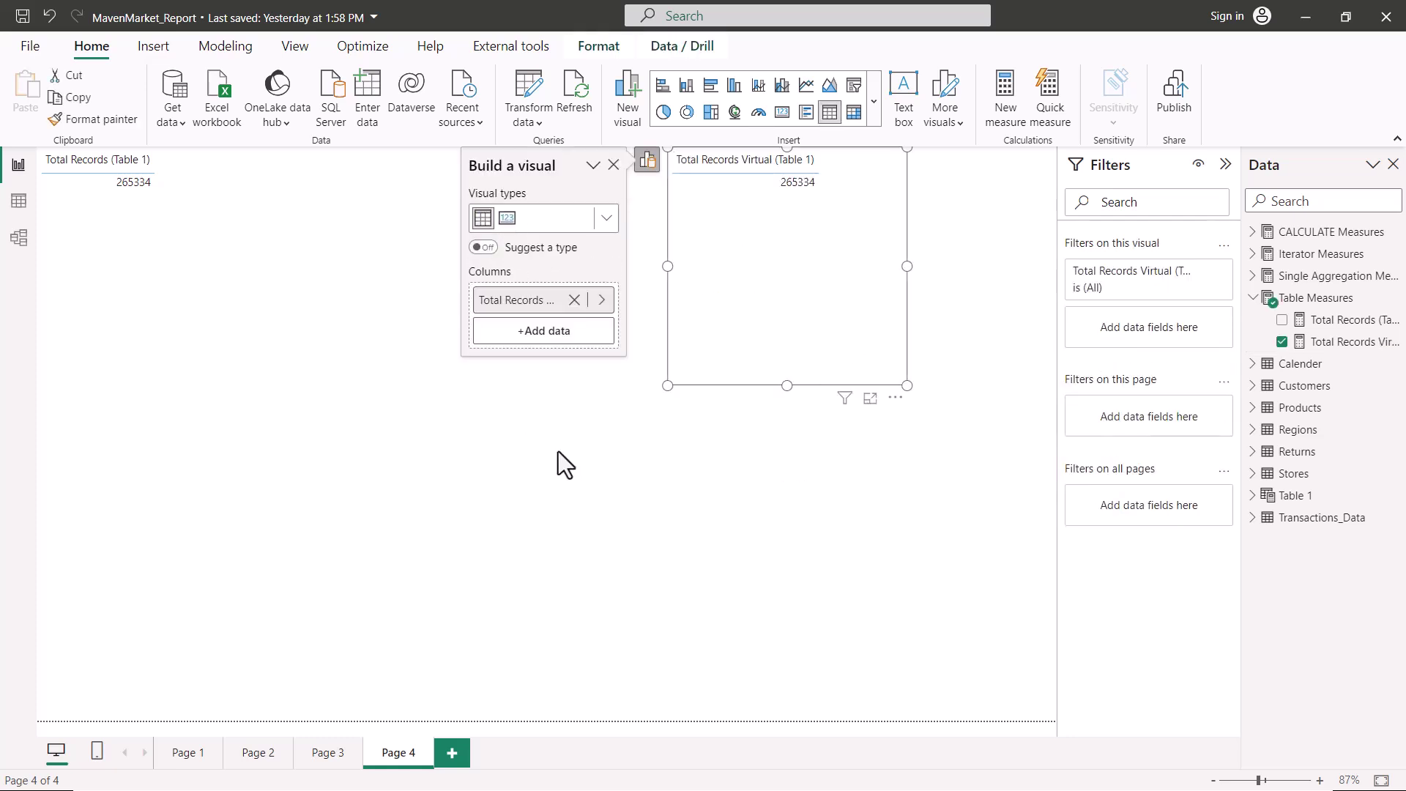
left_click(614, 165)
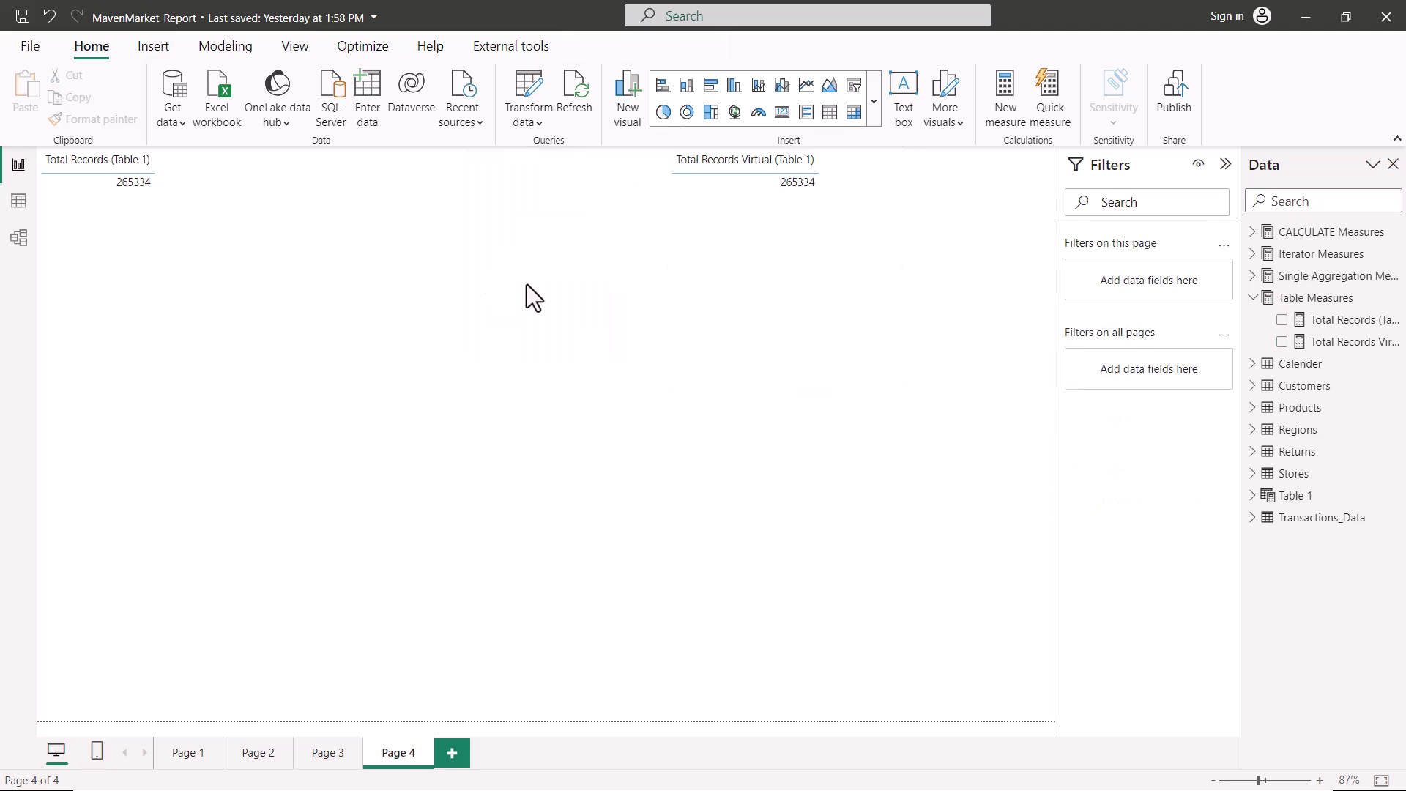
- Compare the record counts in the Total Records (Table 1) and Total Records Virtual (Table 1) visuals
left_click_drag(109, 197, 207, 194)
left_click_drag(782, 192, 827, 190)
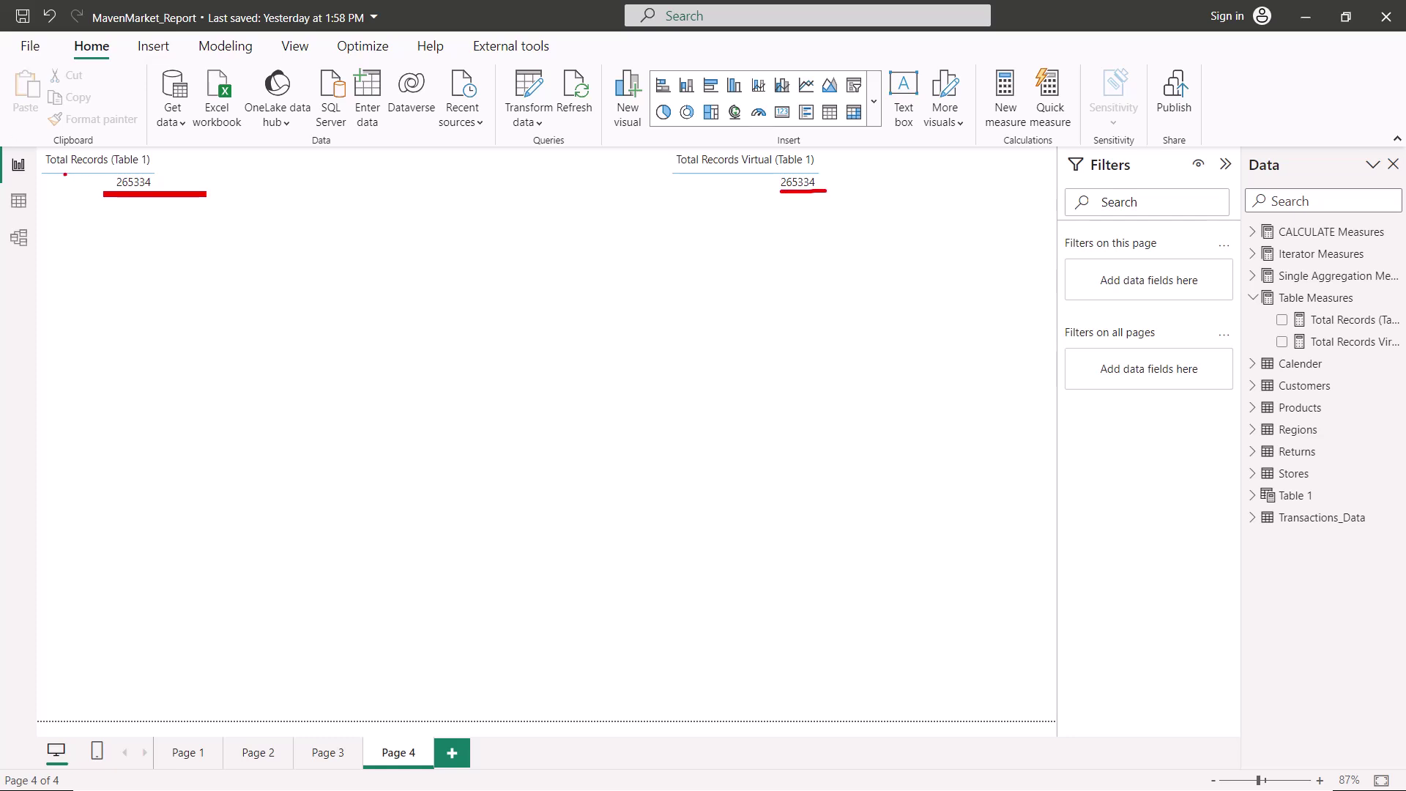
left_click_drag(115, 170, 150, 166)
- Reopen the Total Records Virtual (Table 1) measure and review how COUNTROWS uses its FILTER-based __Table1 variable
left_click(1345, 342)
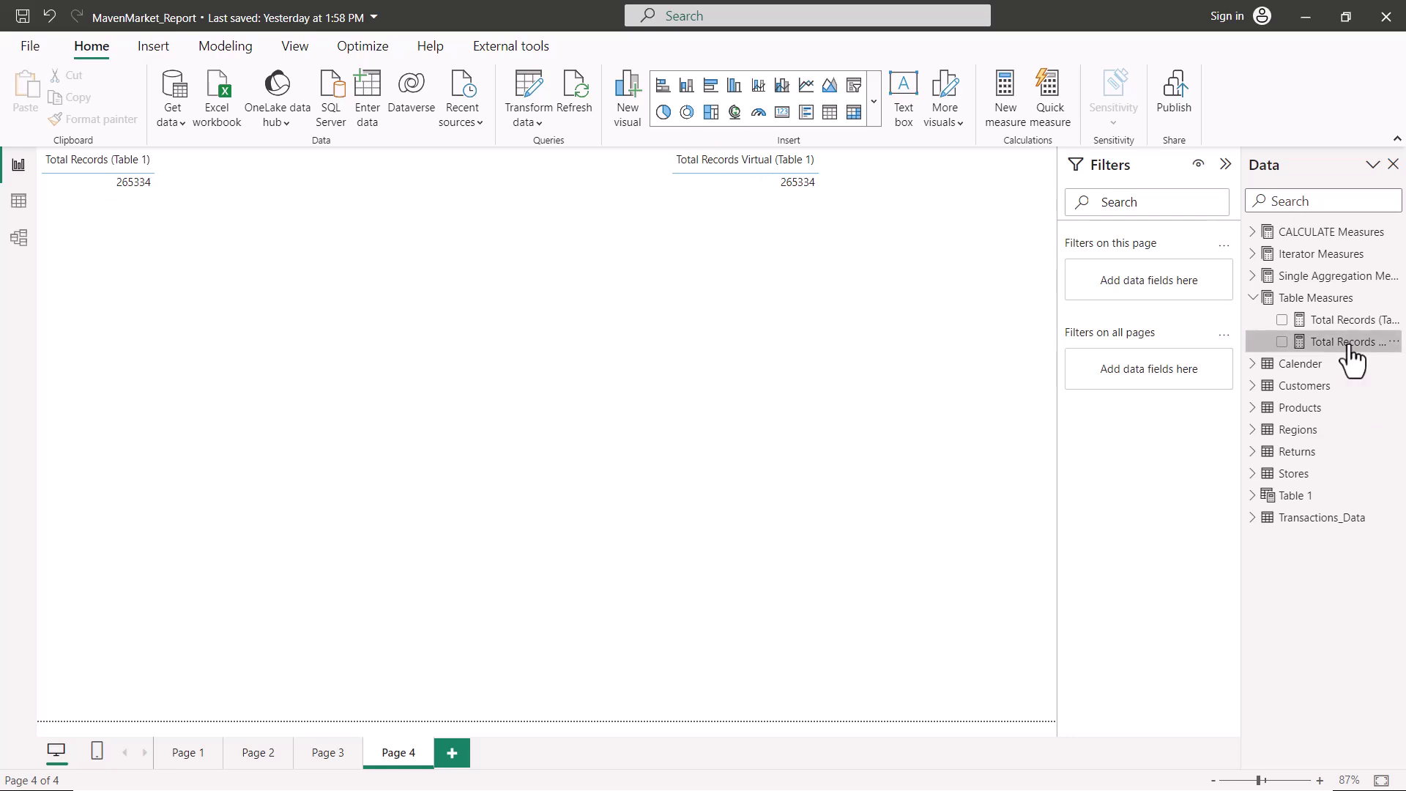
left_click_drag(268, 192, 806, 191)
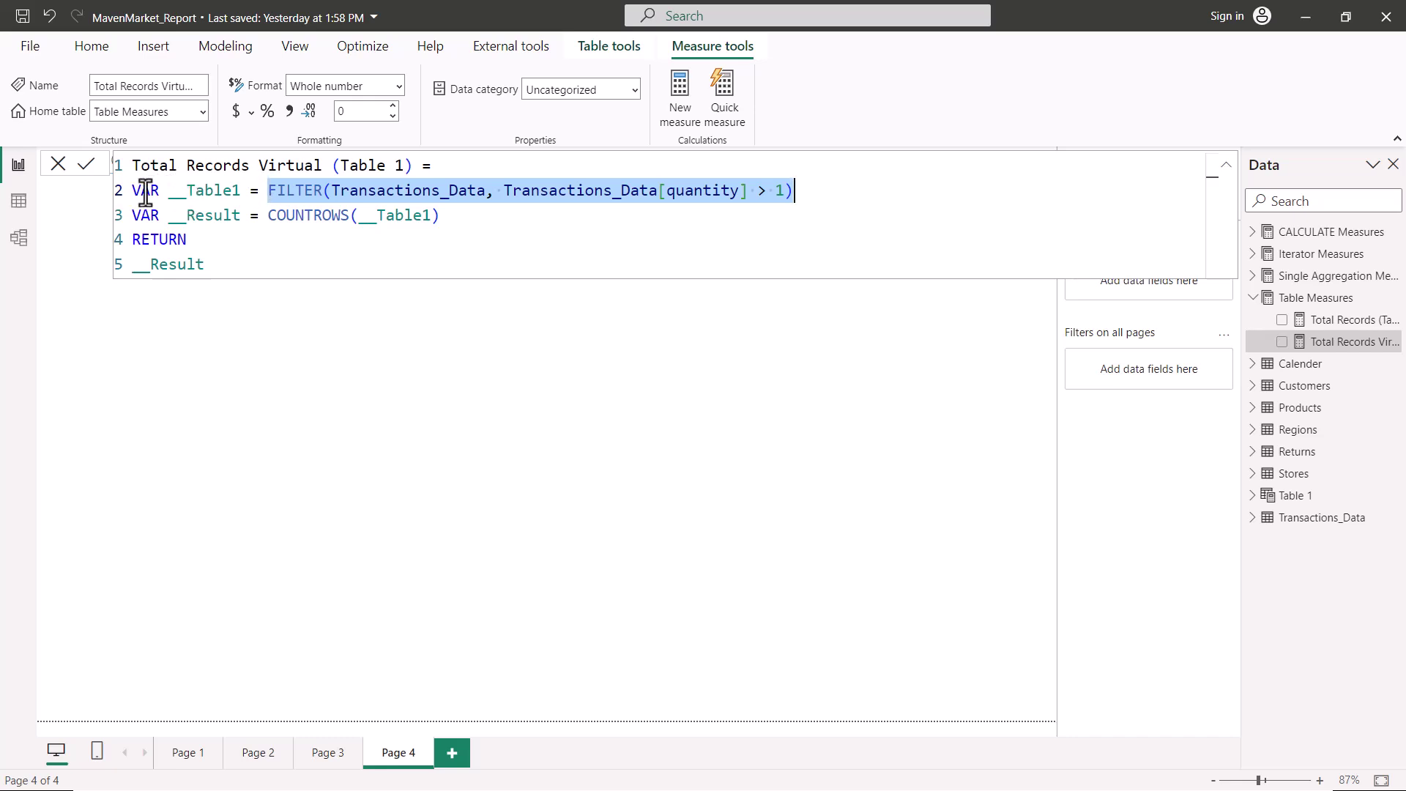
left_click(272, 193)
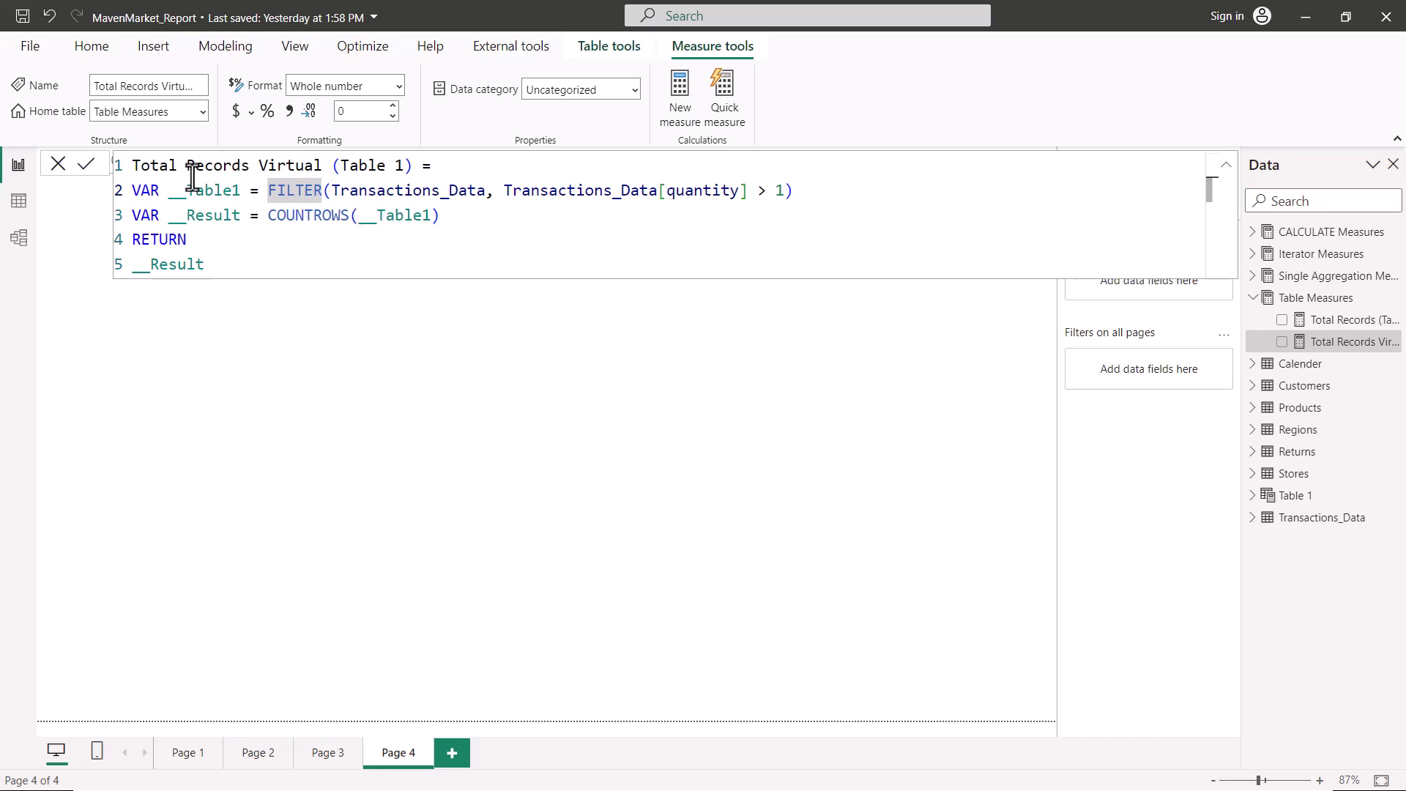
left_click_drag(169, 189, 236, 189)
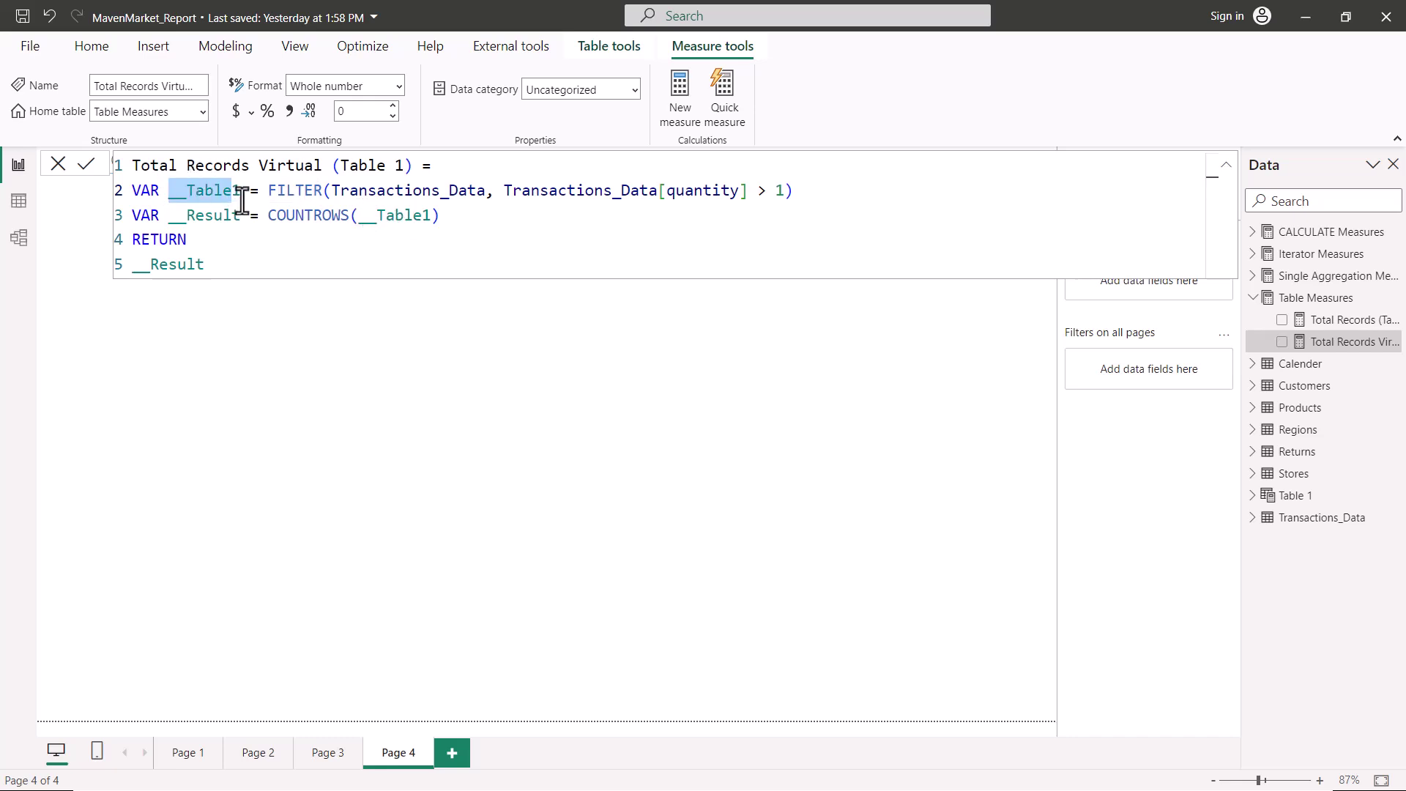
left_click(300, 212)
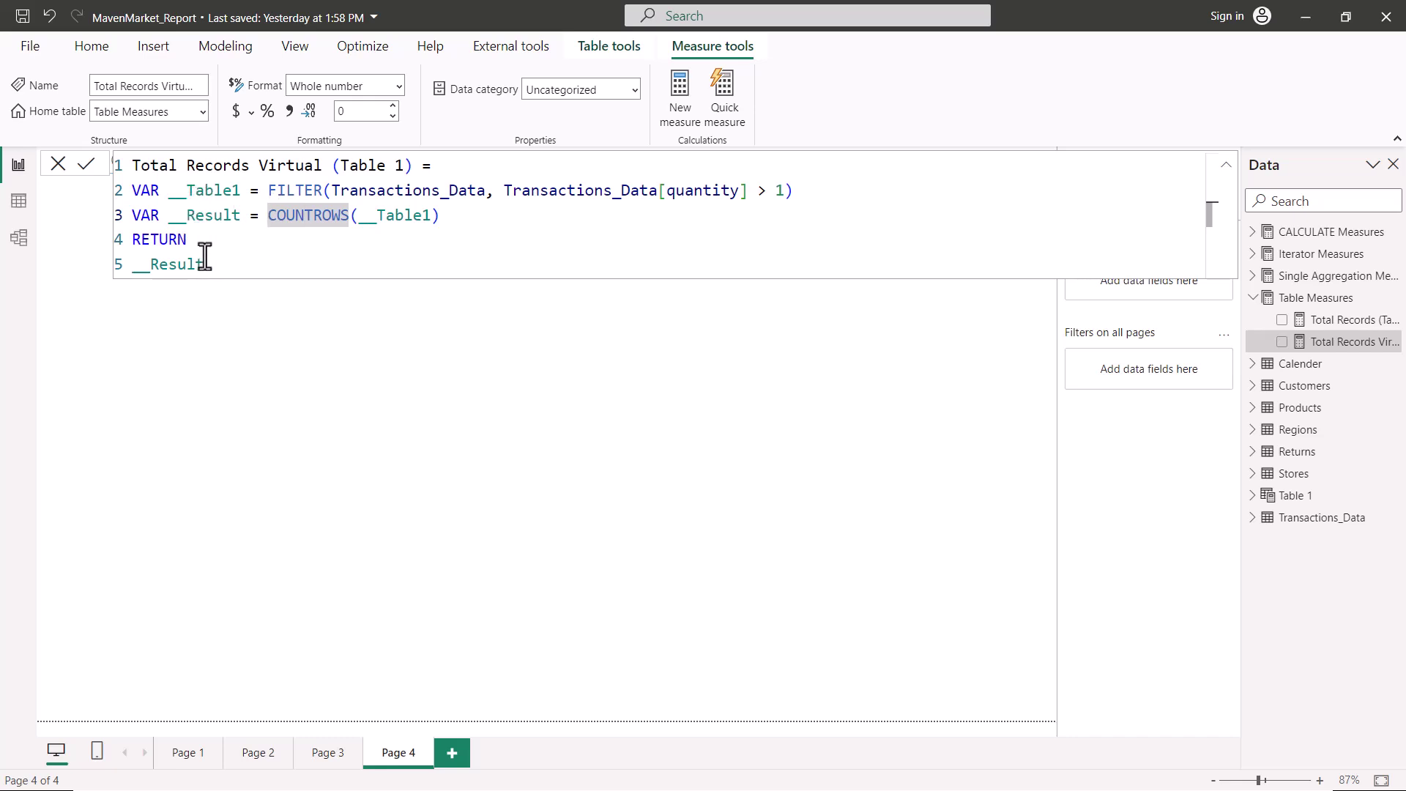
left_click(1328, 322)
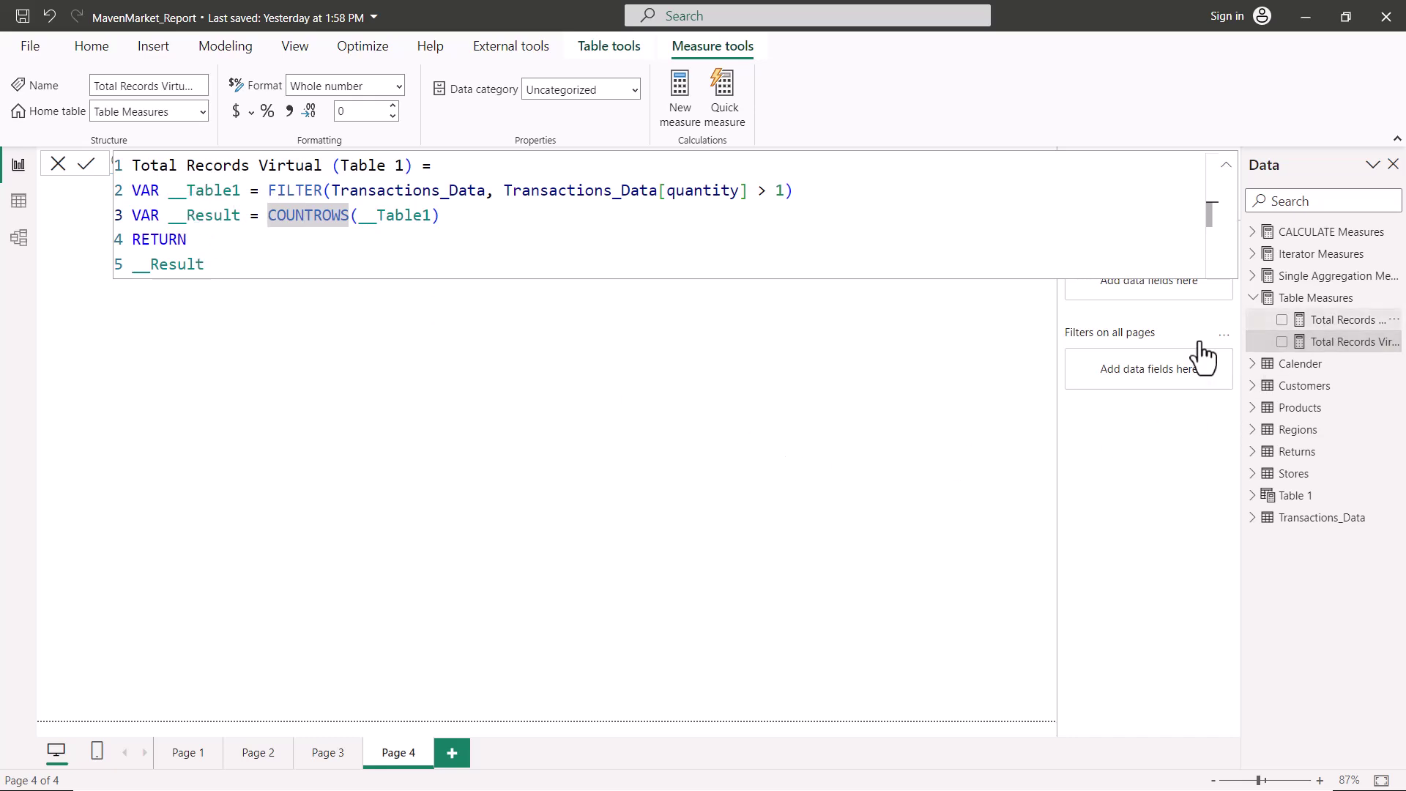